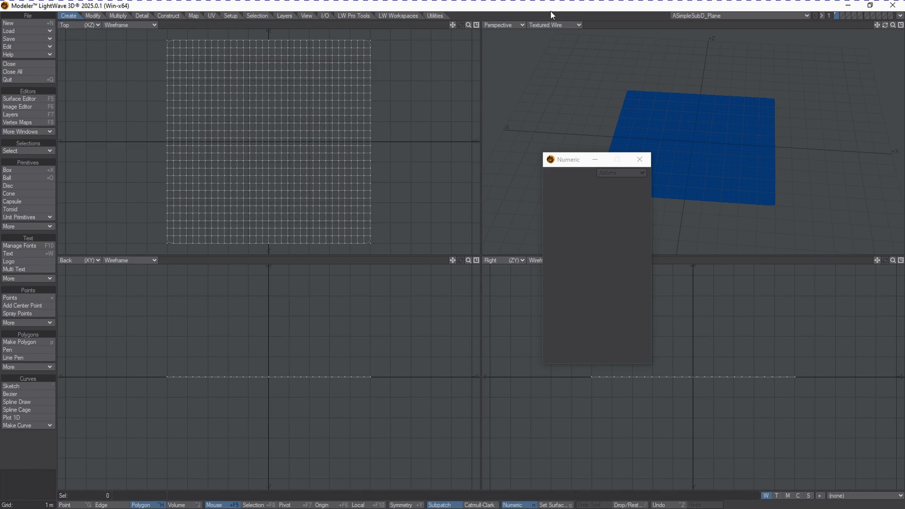
Save ASimpleSubD_Plane with Ctrl+S and send it over to Layout.
key("s")
left_click(899, 16)
left_click(854, 30)
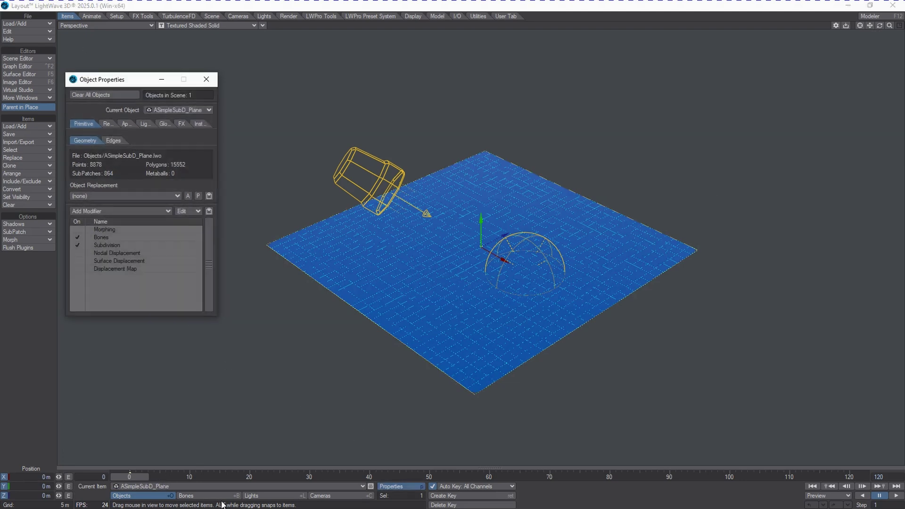
left_click(392, 486)
left_click(392, 486)
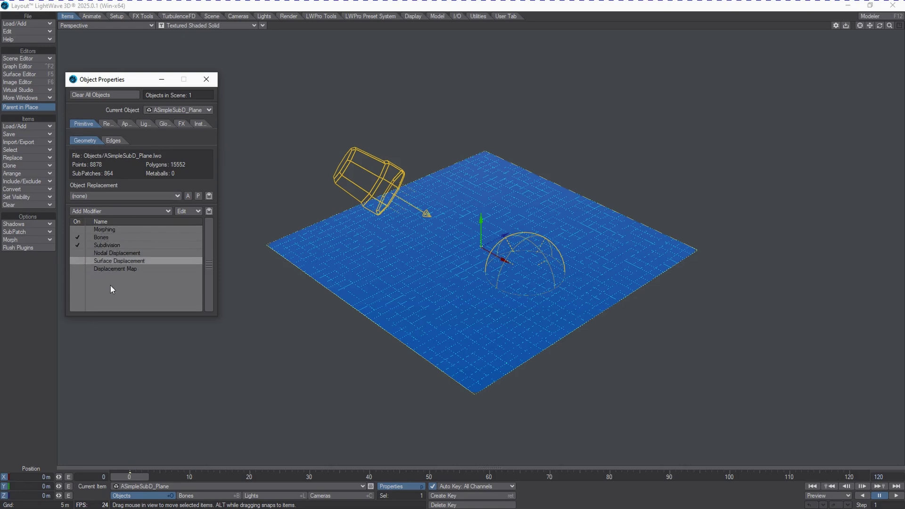
left_click(115, 209)
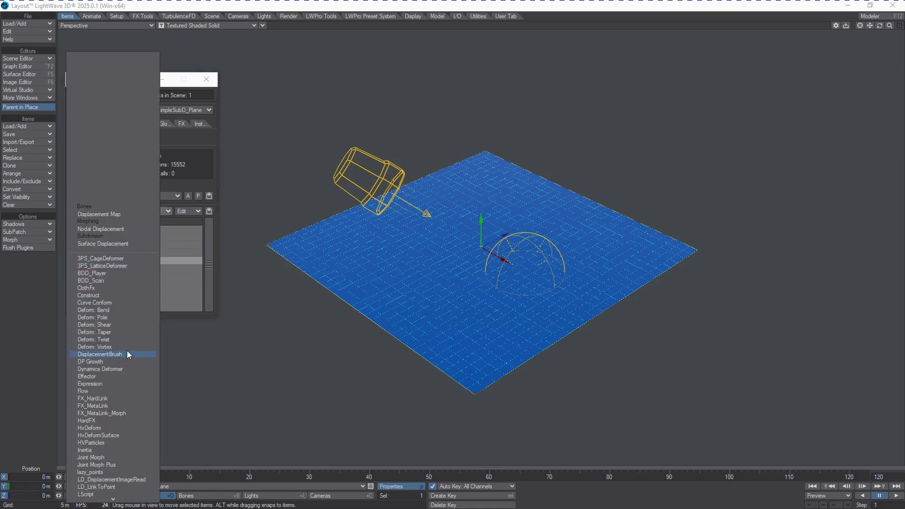
left_click(171, 295)
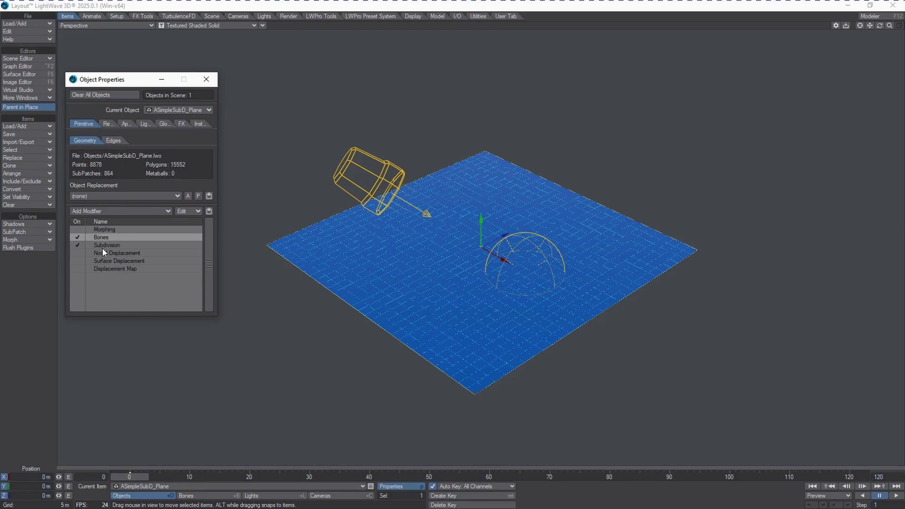
mouse_move(107, 245)
left_mouse_down()
mouse_move(103, 277)
mouse_move(95, 236)
left_mouse_up()
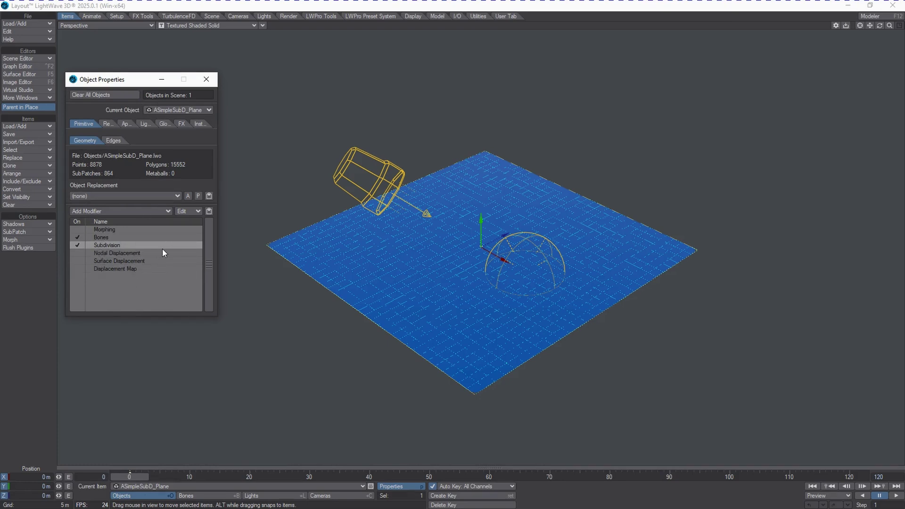
left_click(124, 212)
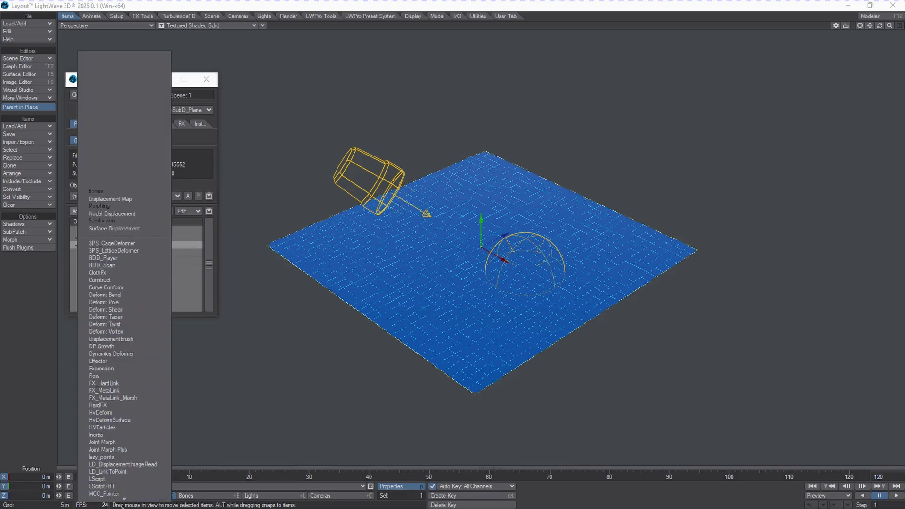
mouse_move(123, 500)
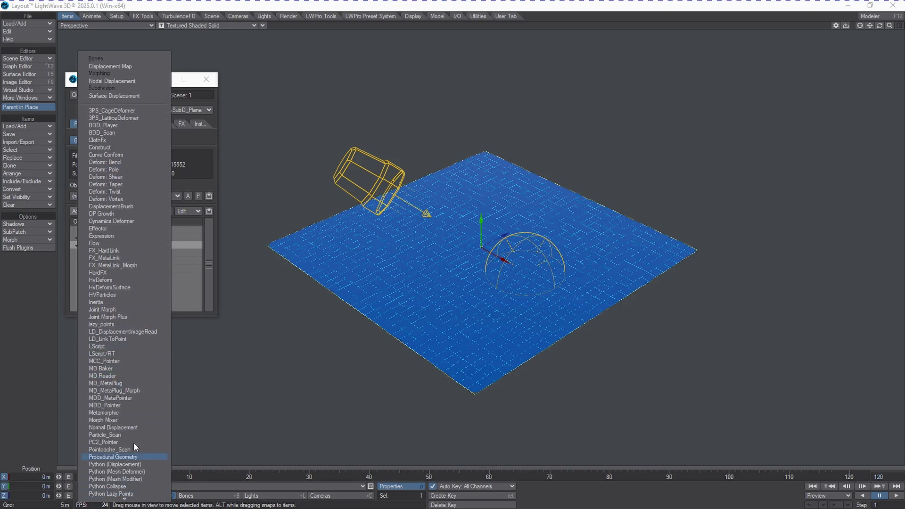
scroll(128, 358, "down", 3)
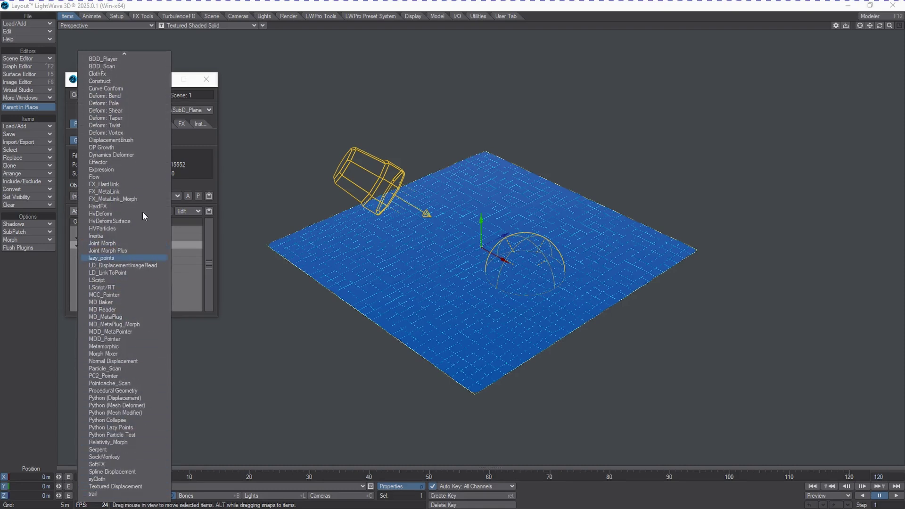
scroll(133, 222, "up", 1)
left_click(208, 284)
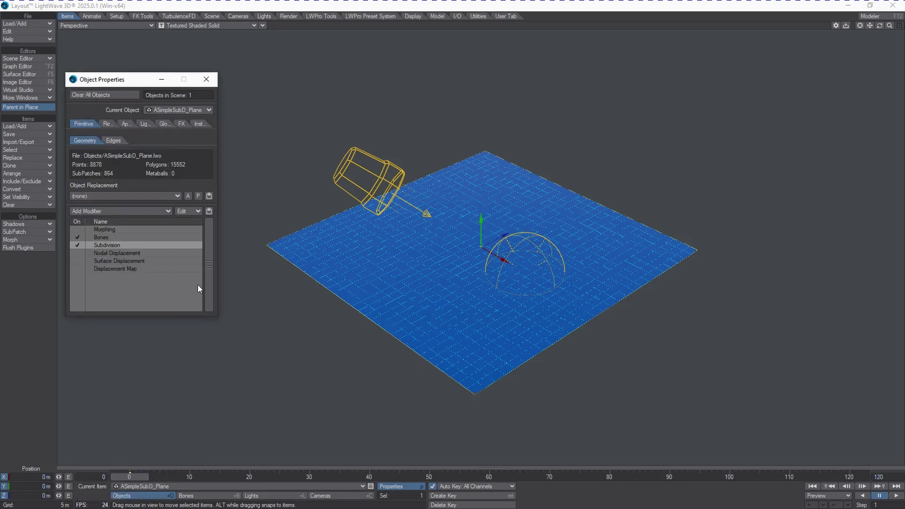
Move Nodal Displacement above Subdivision in the plane's modifier stack.
left_click(158, 282)
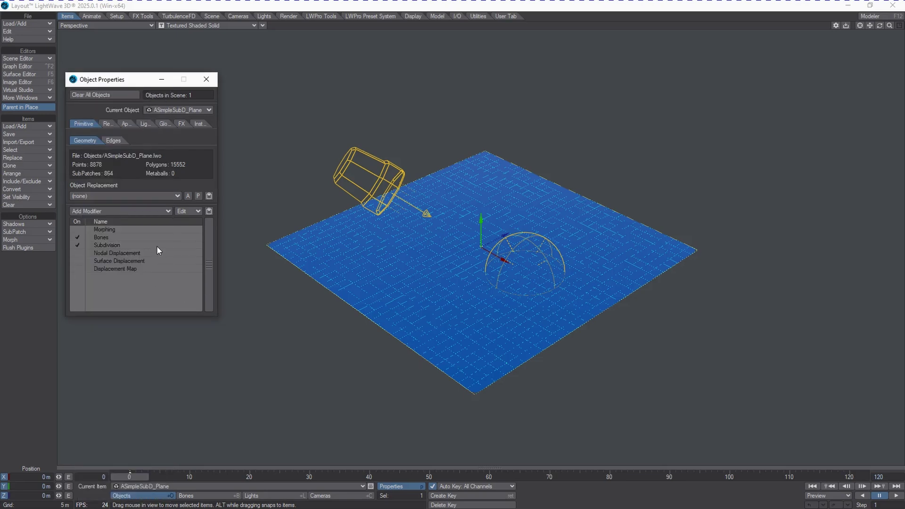
left_click(125, 255)
left_click_drag(109, 252, 104, 248)
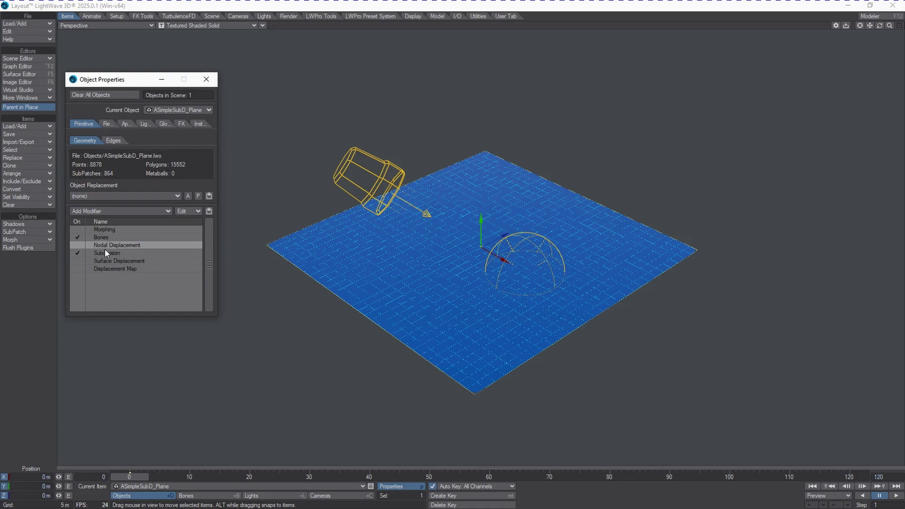
Set the Subdivision modifier's Display SubPatch Level to 4.
left_click(105, 252)
double_click(105, 253)
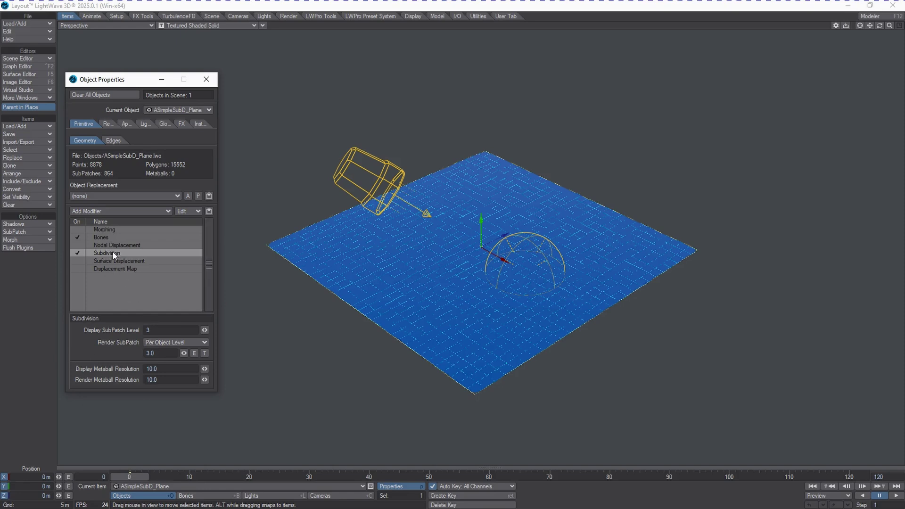
left_click(125, 246)
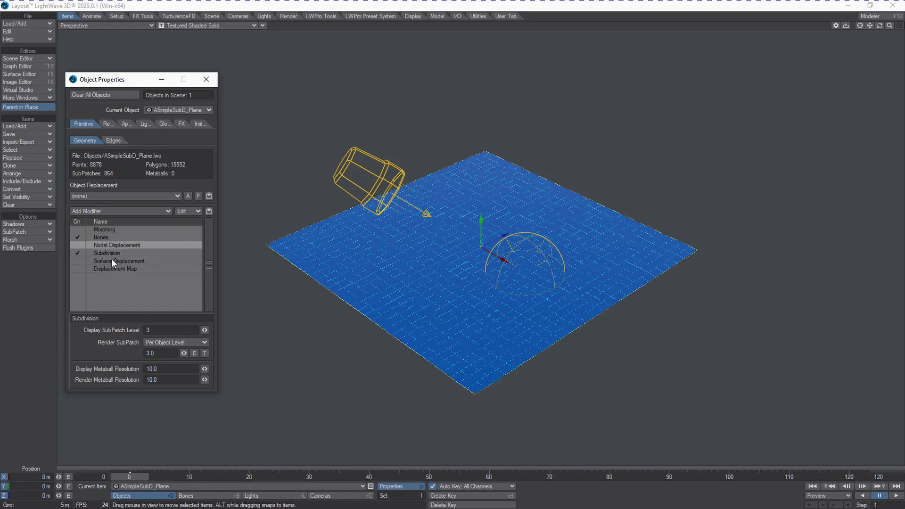
left_click(113, 255)
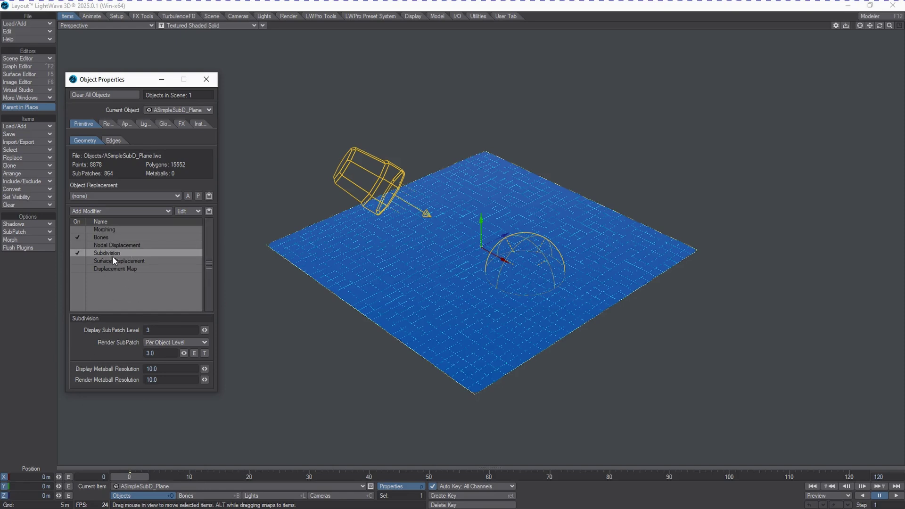
left_click(148, 330)
type("4")
key("Tab")
key("Tab")
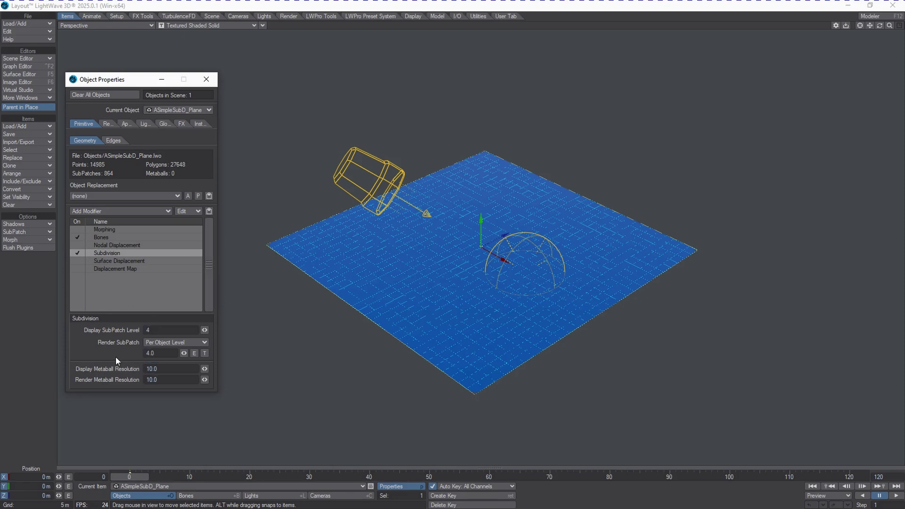
left_click(109, 246)
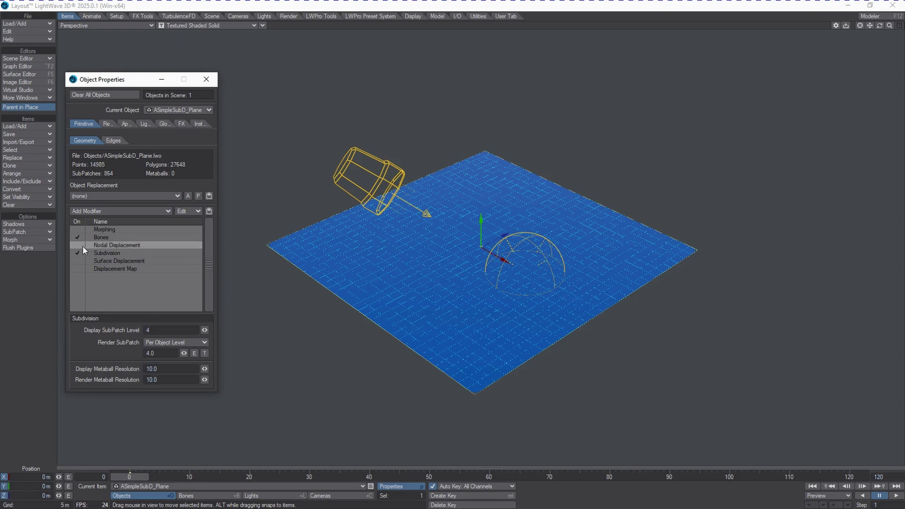
Open the Nodal Displacement node editor beside the modifier list, with the Input node moved lower.
double_click(117, 244)
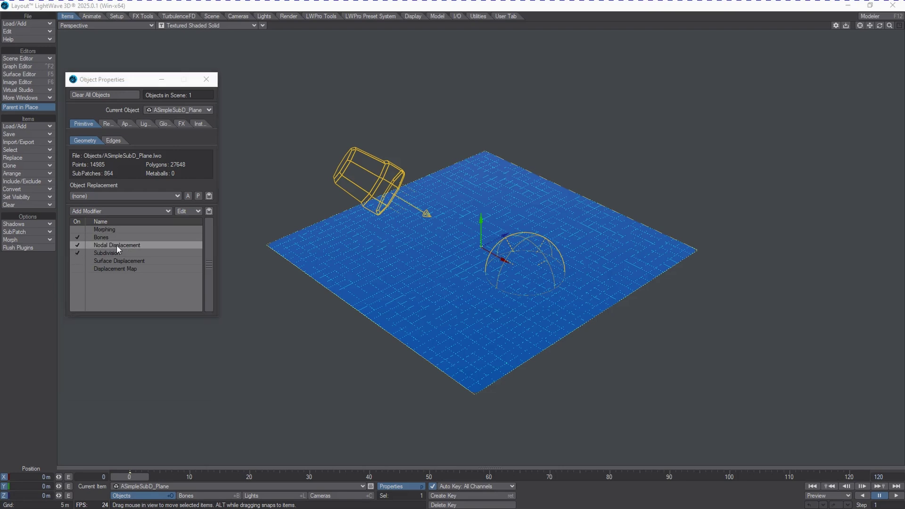
left_click_drag(508, 229, 248, 251)
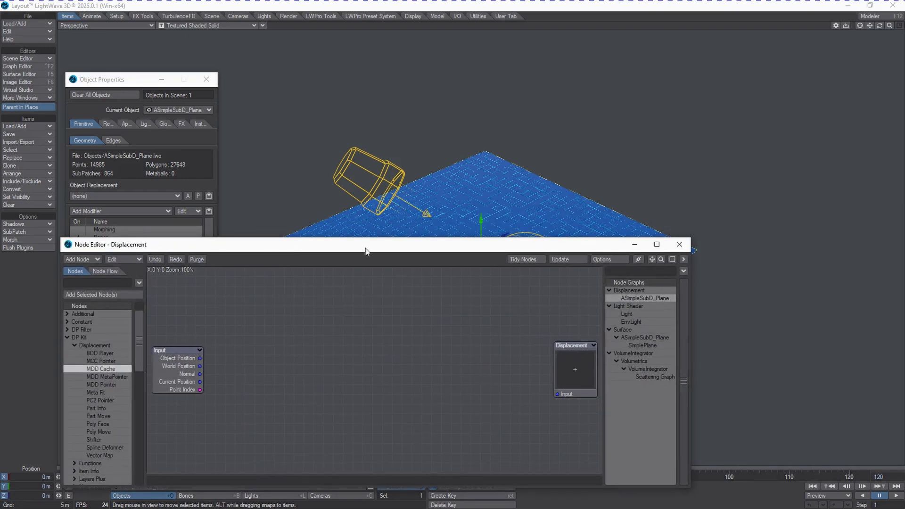
left_click_drag(366, 247, 370, 247)
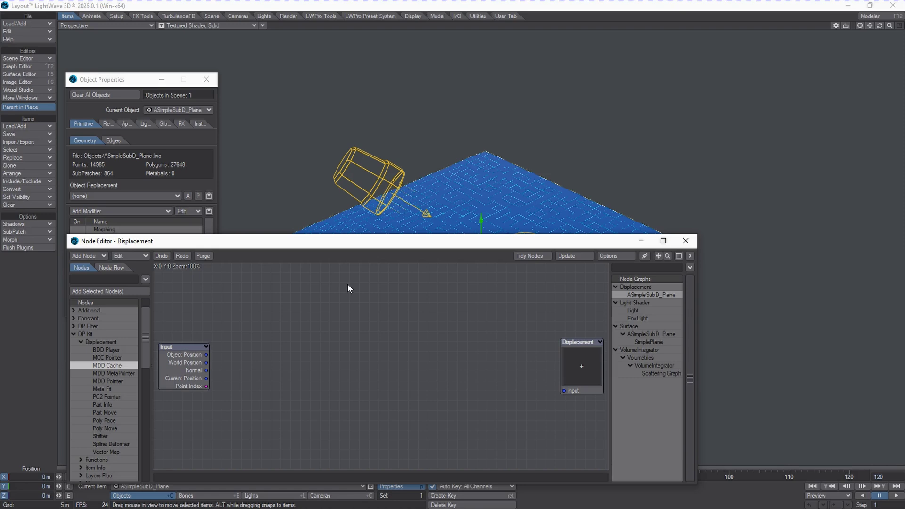
left_click_drag(366, 249, 500, 227)
left_click_drag(343, 343, 358, 370)
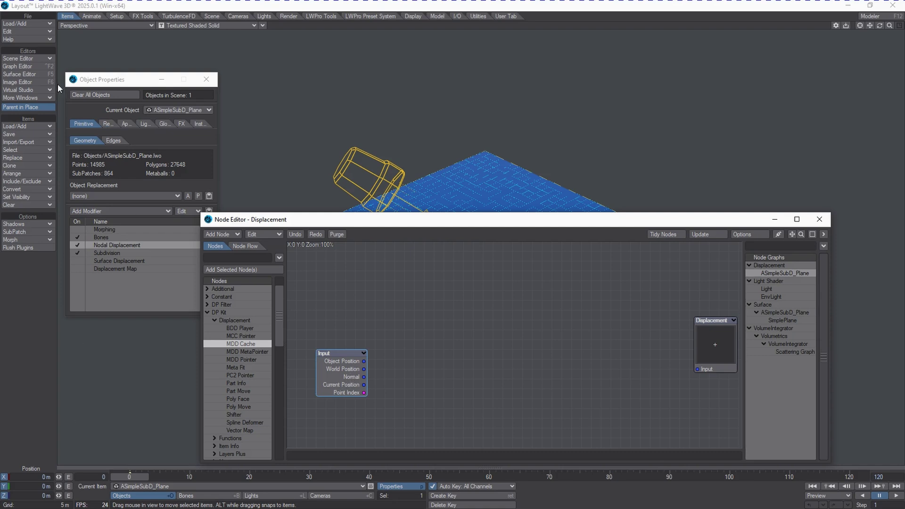
left_click_drag(111, 85, 108, 60)
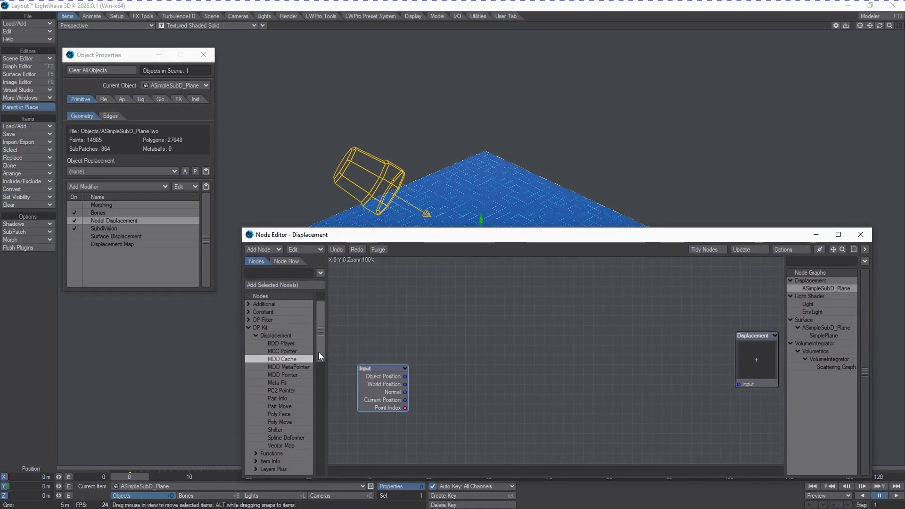
Add a WavyWater 3D Texture node and open its settings: 4 waves, amplitude 0.01, frequency 5.0.
left_click_drag(318, 351, 321, 439)
scroll(299, 439, "down", 1)
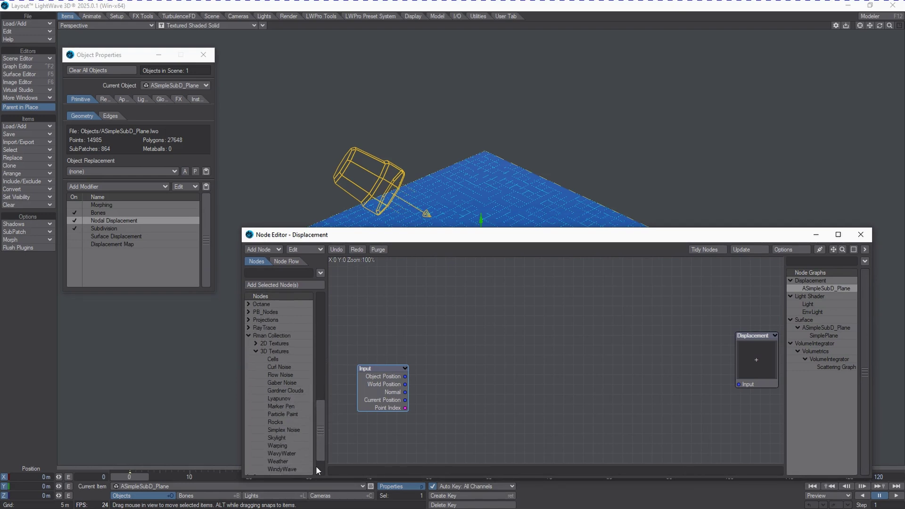
double_click(286, 453)
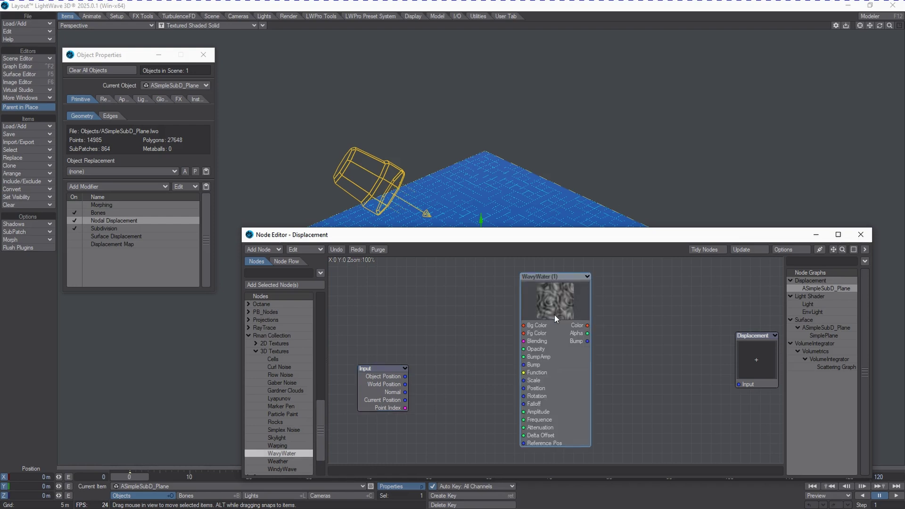
left_click_drag(555, 315, 457, 328)
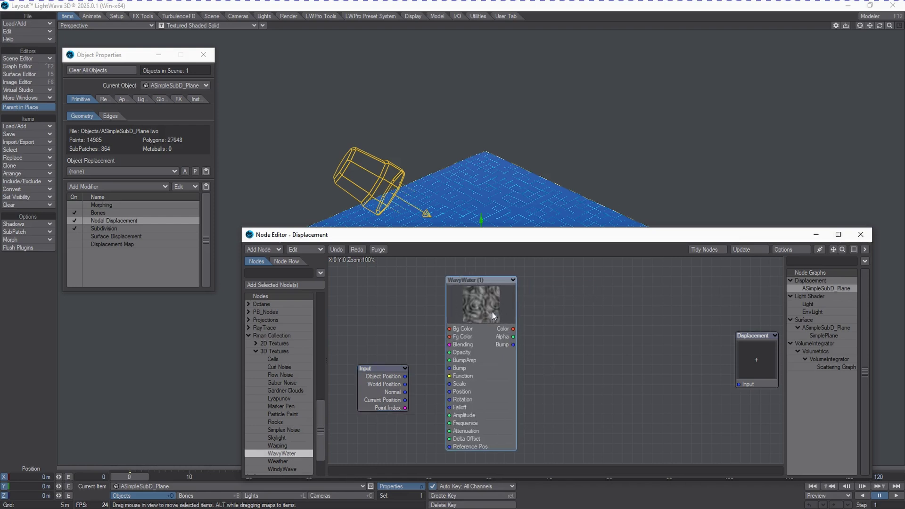
double_click(492, 312)
left_click_drag(434, 58, 70, 170)
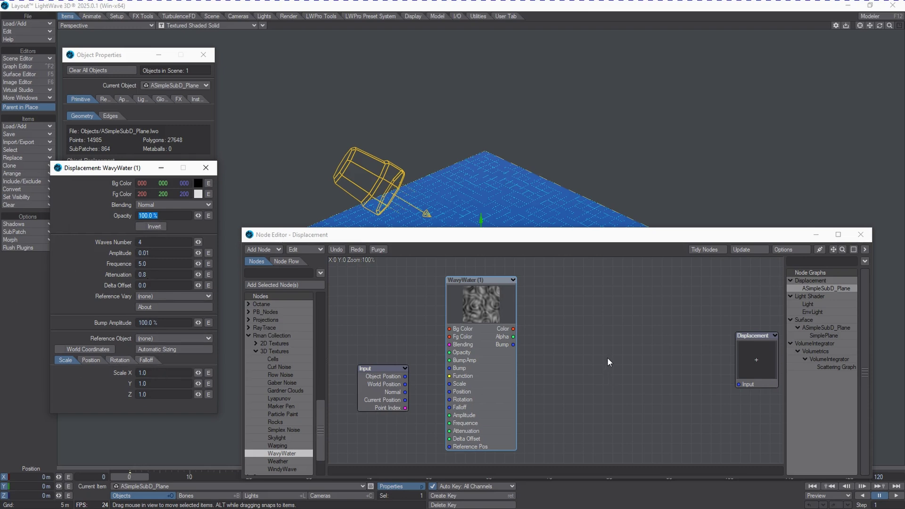
Connect WavyWater's Bump output to the Displacement input and preview the waves.
left_click_drag(513, 344, 762, 384)
left_click_drag(500, 241, 694, 128)
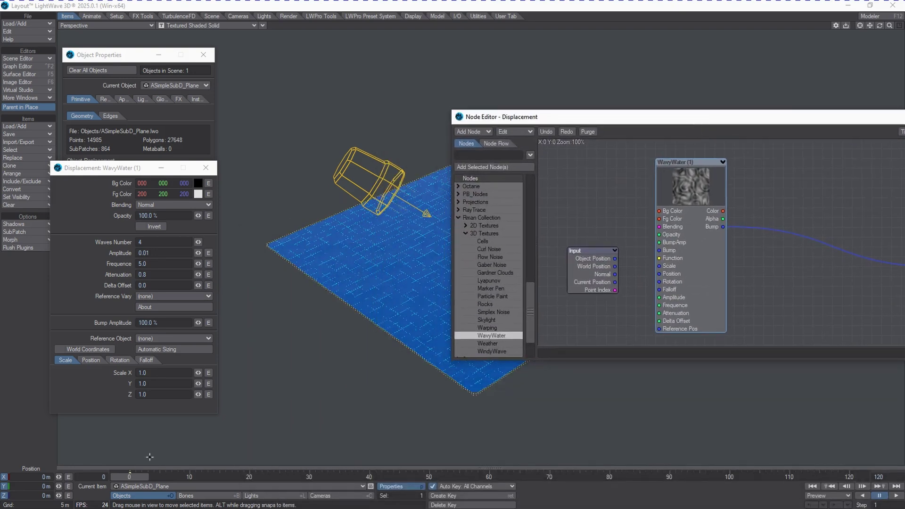
left_click(124, 478)
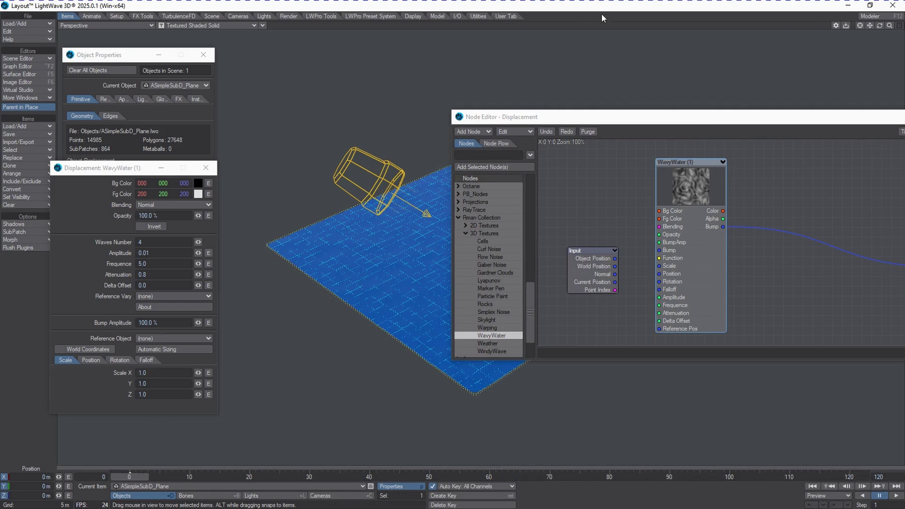
left_click_drag(605, 121, 609, 157)
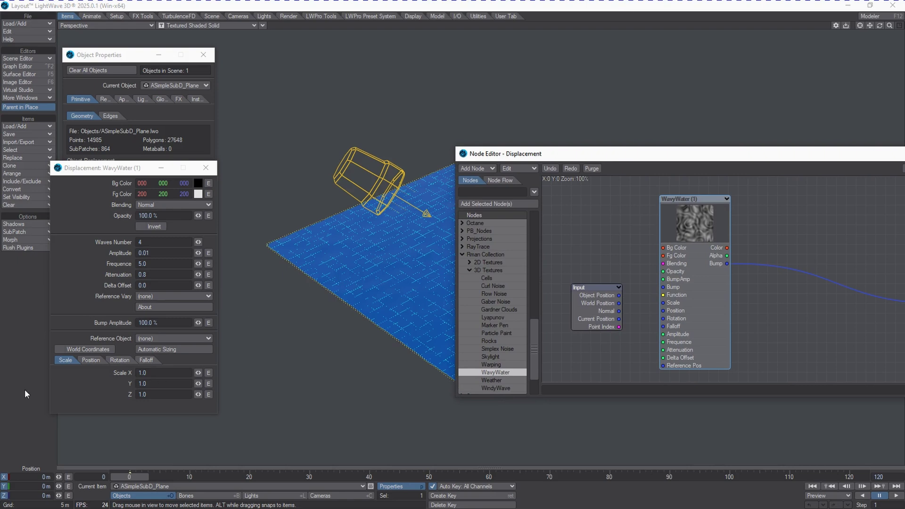
Key the WavyWater position envelope to 3 m at frame 120.
left_click(91, 360)
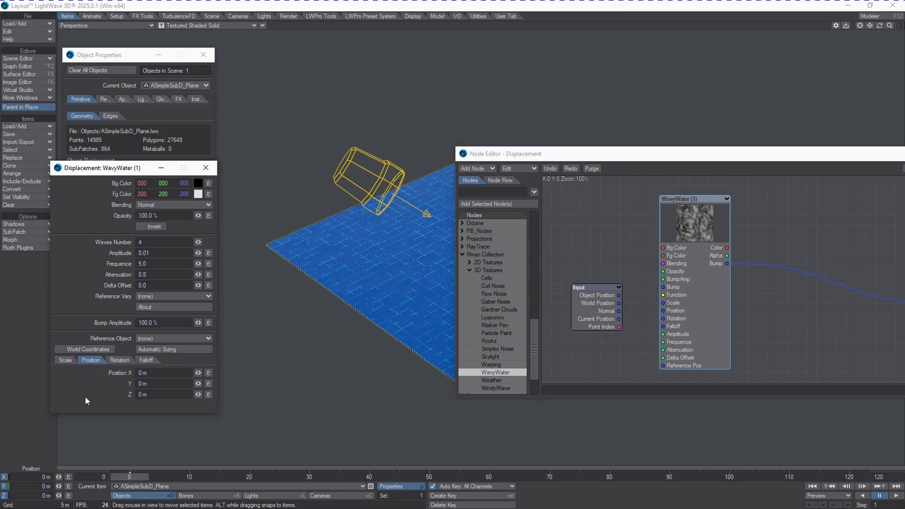
left_click(209, 375)
left_click_drag(647, 303, 601, 276)
key("Return")
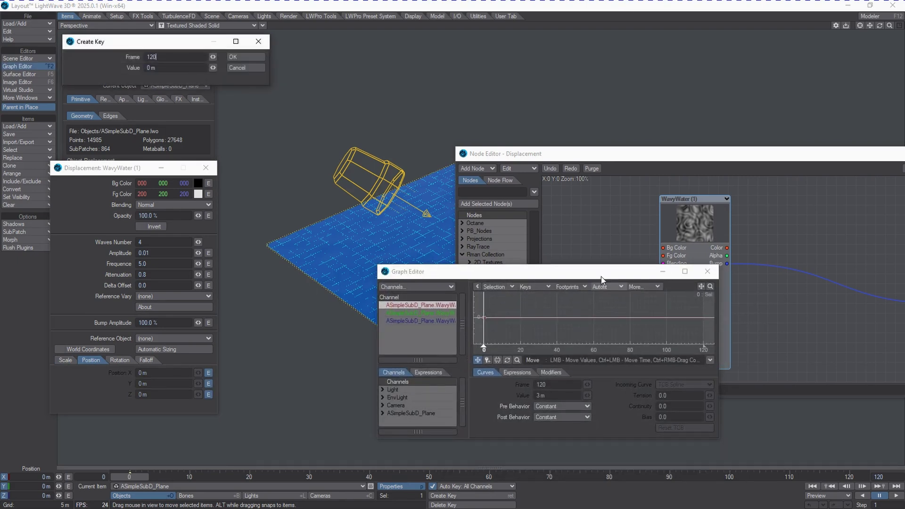
type("3")
key("Return")
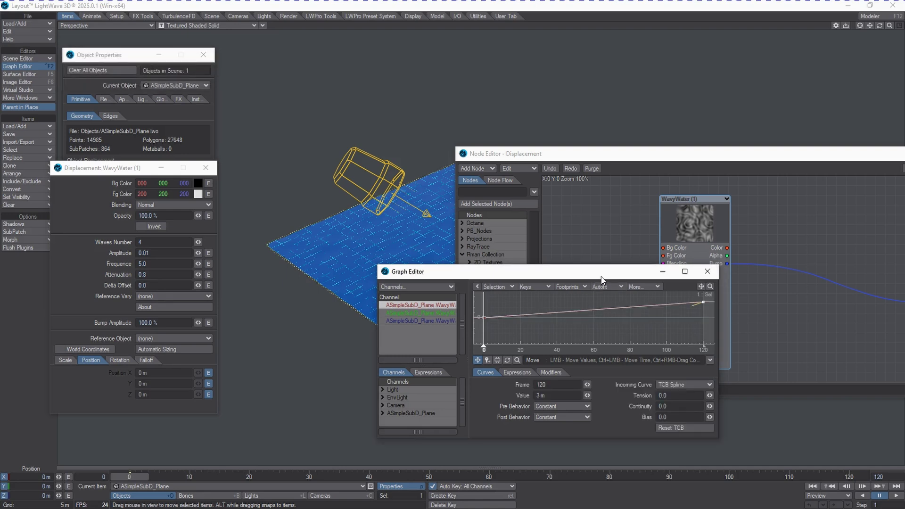
Set both keys' Pre and Post Behavior to Linear, close the Graph Editor, and play.
left_click(710, 288)
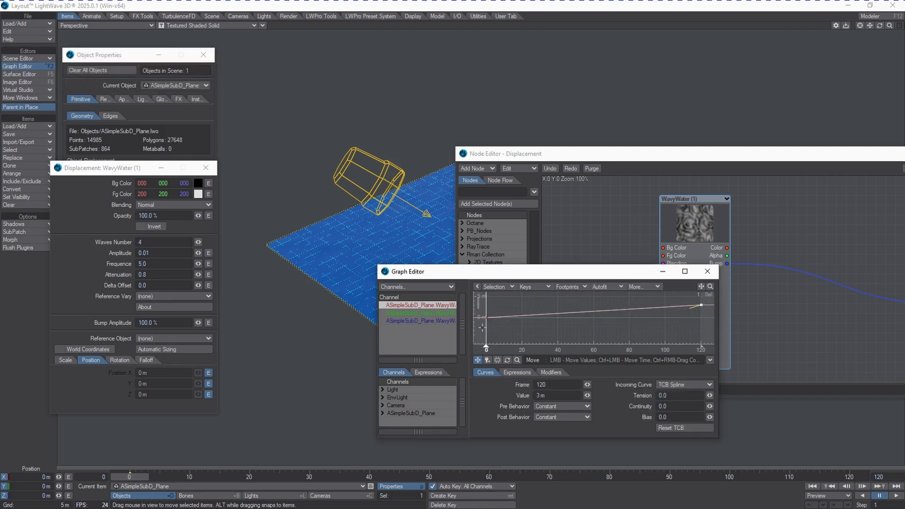
key("ctrl+a")
left_click(575, 406)
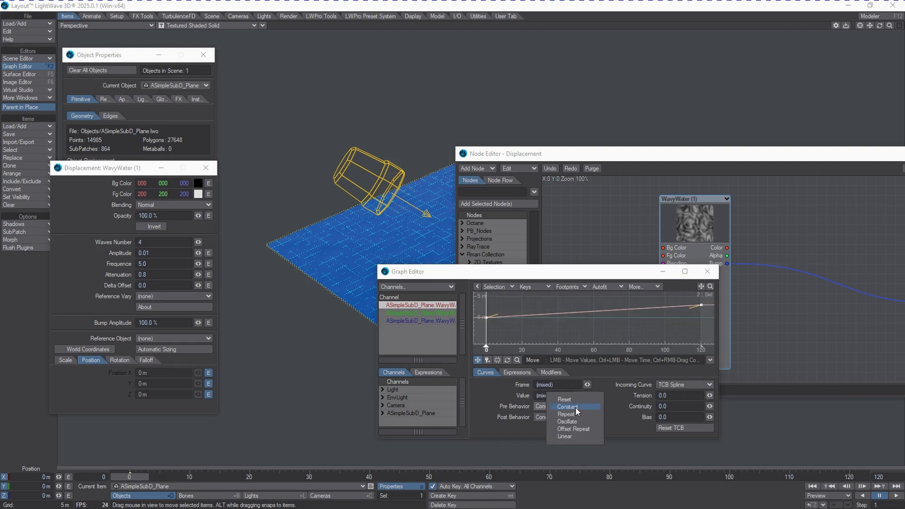
left_click(576, 436)
left_click(570, 421)
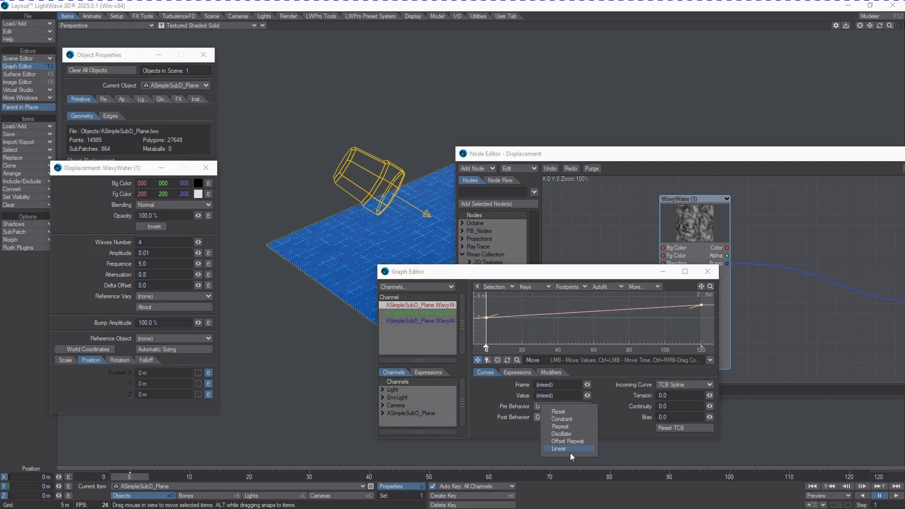
left_click(570, 449)
left_click(707, 271)
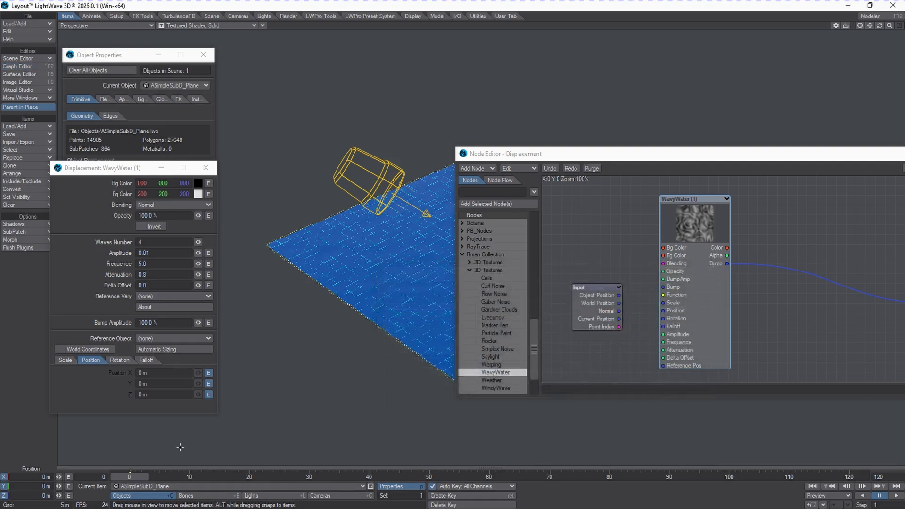
left_click(897, 495)
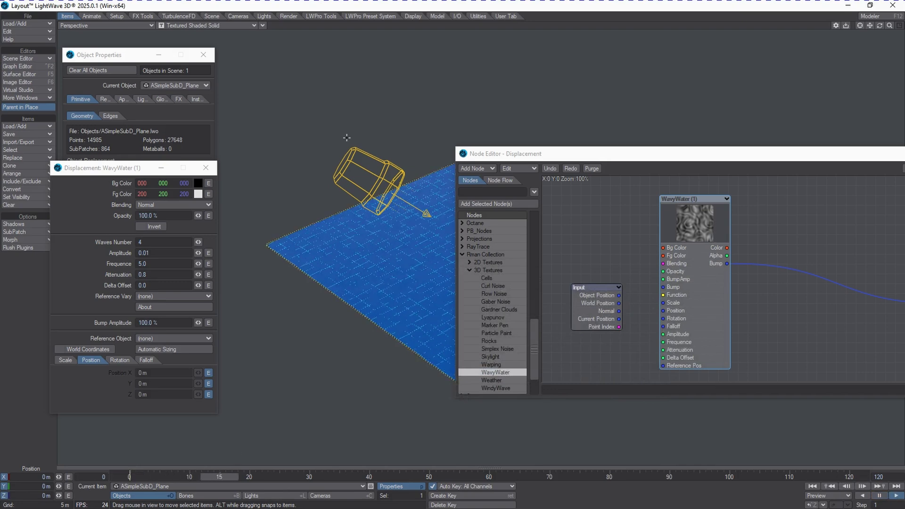
Set the scene end frame to 240 and replay the waves from a low viewing angle.
left_click_drag(635, 154, 858, 32)
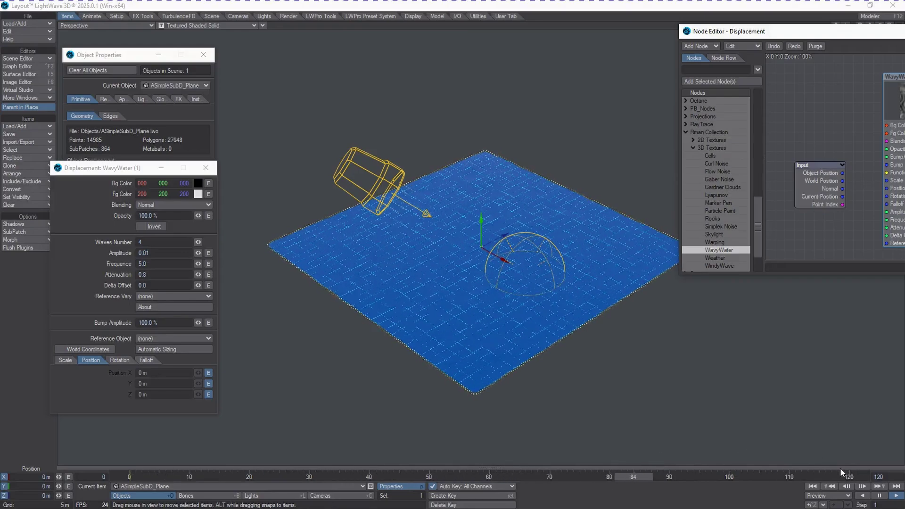
left_click(879, 496)
type("240")
key("Return")
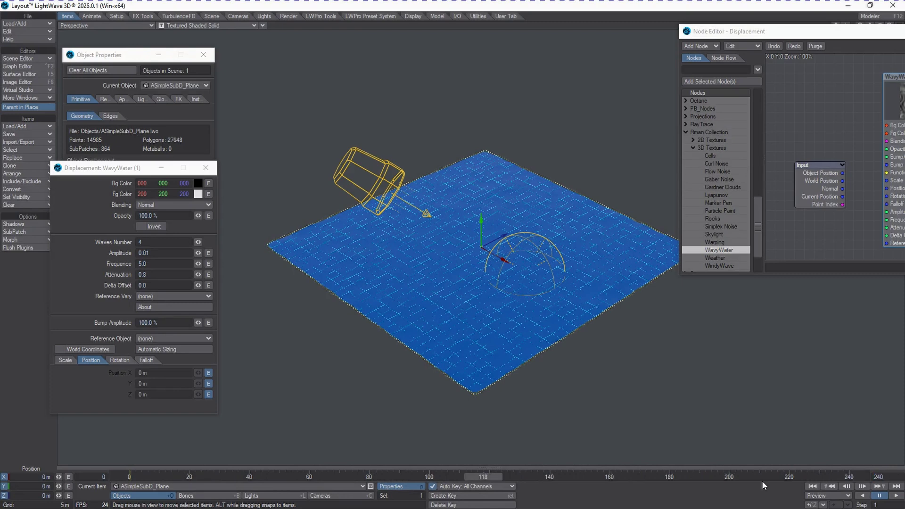
left_click(896, 495)
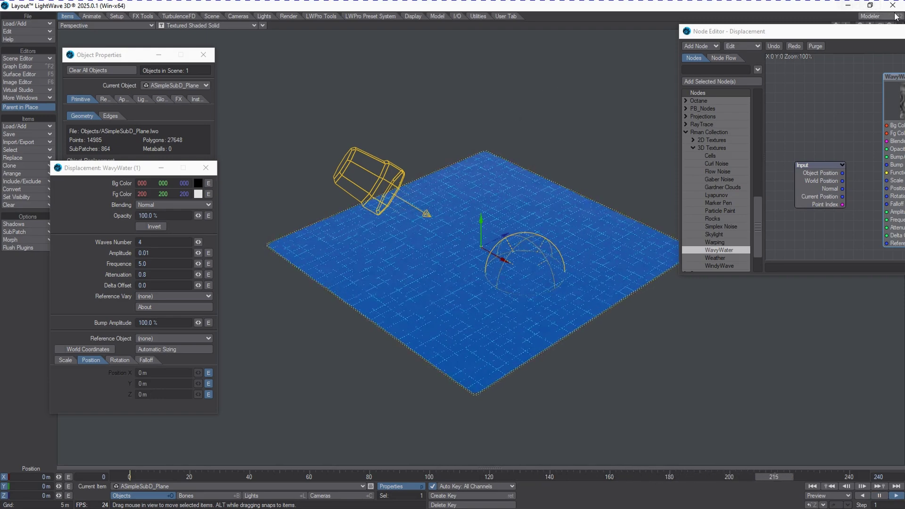
left_click_drag(891, 32, 825, 122)
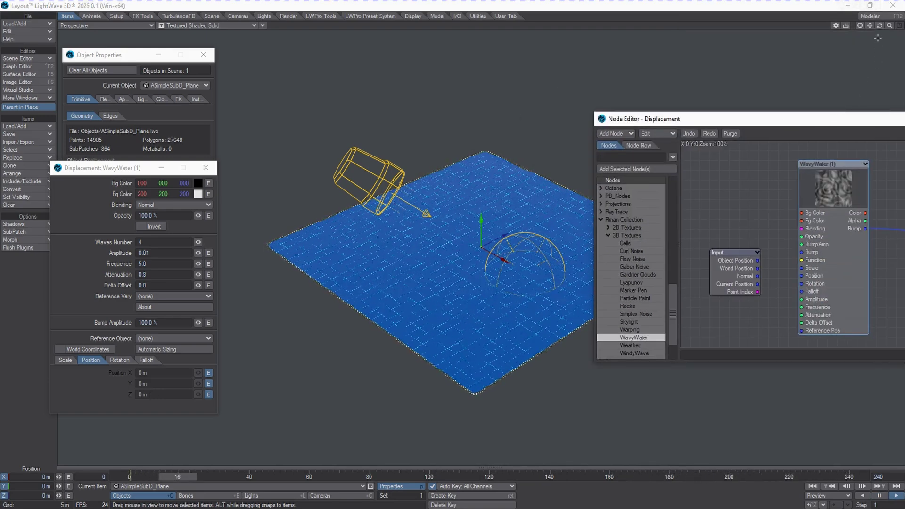
left_click_drag(879, 24, 891, 30)
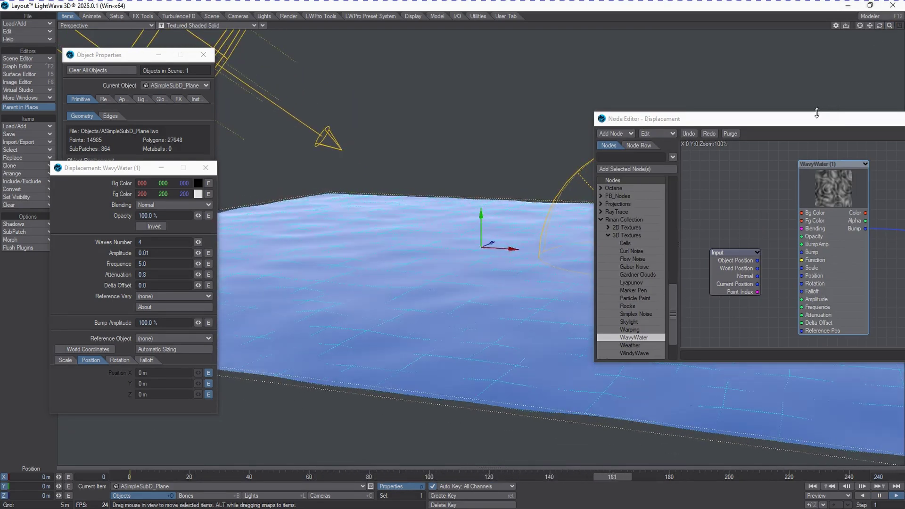
Add a WindyWave node and place it to the right of WavyWater.
left_click_drag(689, 119, 532, 163)
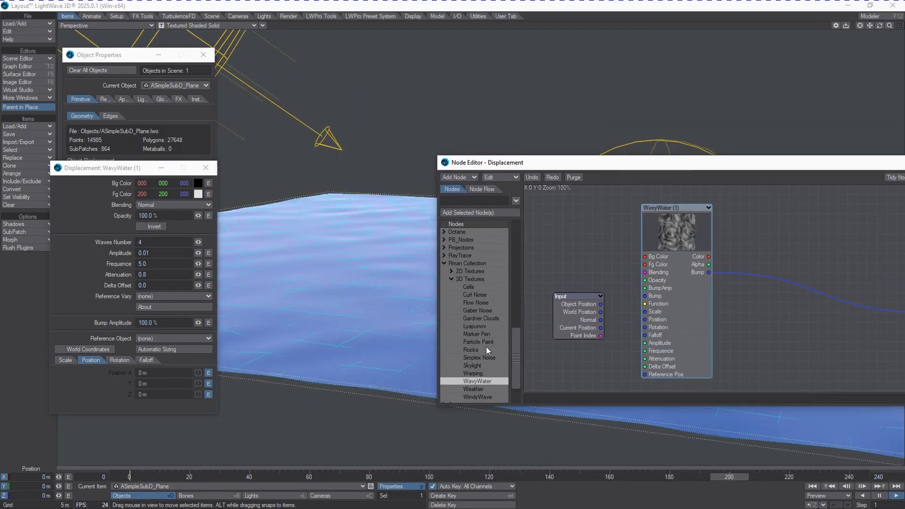
left_click(482, 397)
double_click(482, 397)
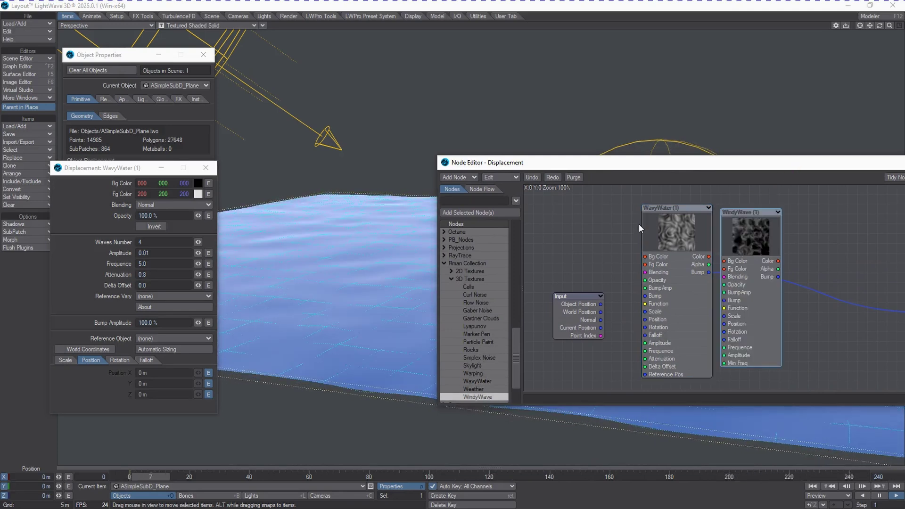
left_click_drag(730, 164, 662, 181)
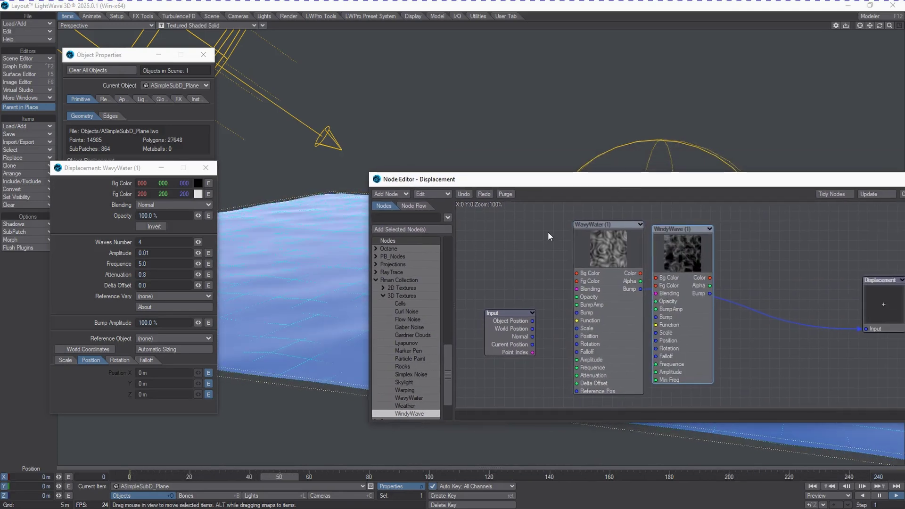
left_click_drag(685, 265, 724, 269)
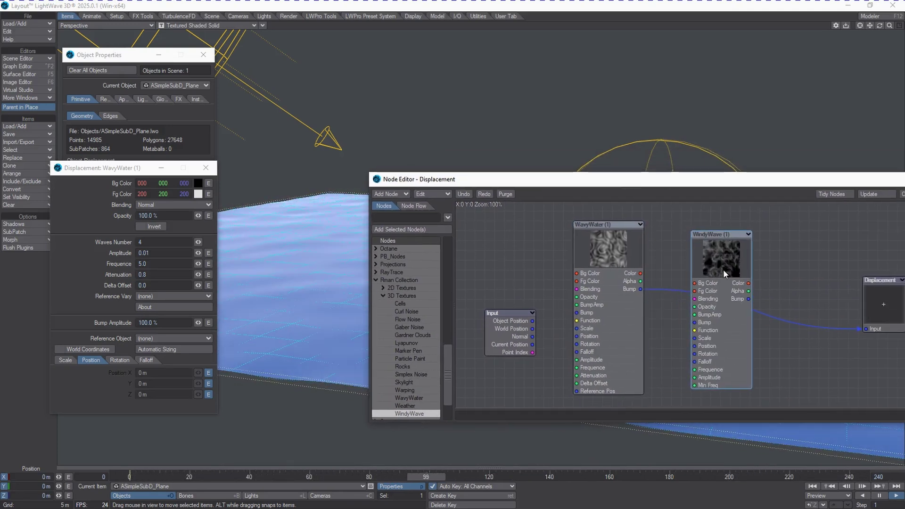
left_click_drag(613, 262, 564, 263)
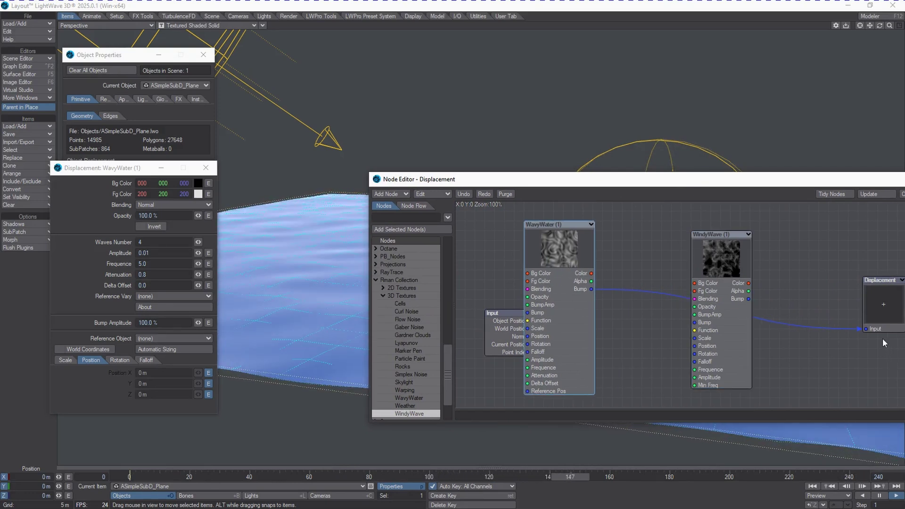
Wire WavyWater Bump into WindyWave Bump, and WindyWave Bump into the Displacement Input.
left_click_drag(591, 289, 703, 323)
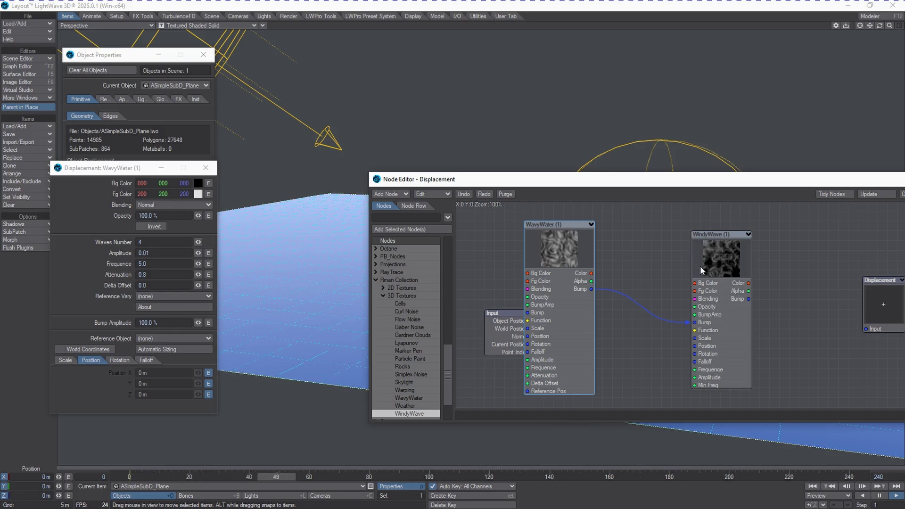
left_click(748, 299)
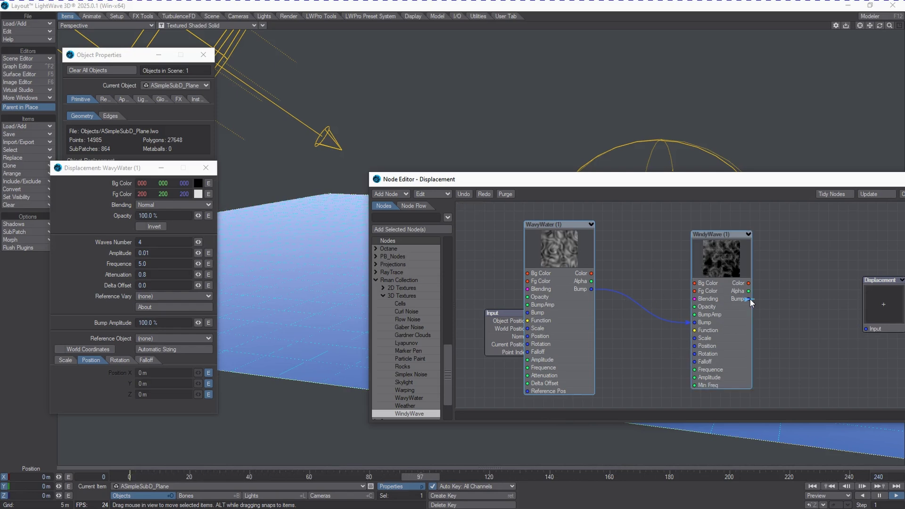
left_click_drag(901, 330, 868, 328)
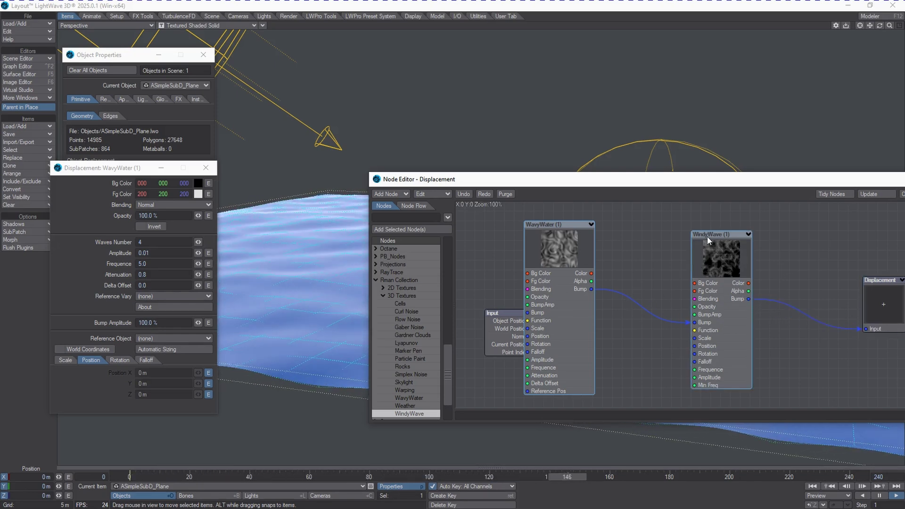
Open WindyWave's settings (wind frequency 0.5, amplitude 1.0) and stop playback at frame 178.
left_click_drag(555, 184, 703, 200)
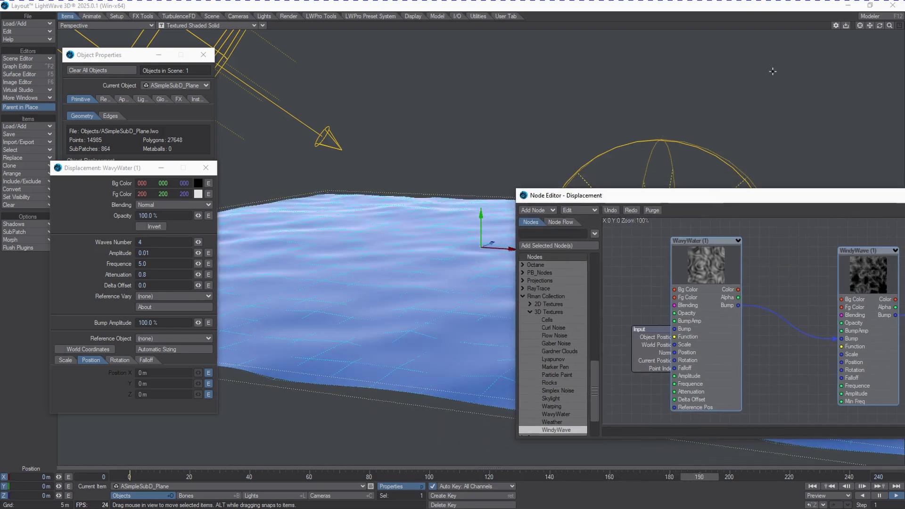
mouse_move(890, 27)
left_mouse_down()
mouse_move(886, 43)
mouse_move(889, 28)
mouse_move(882, 30)
left_mouse_up()
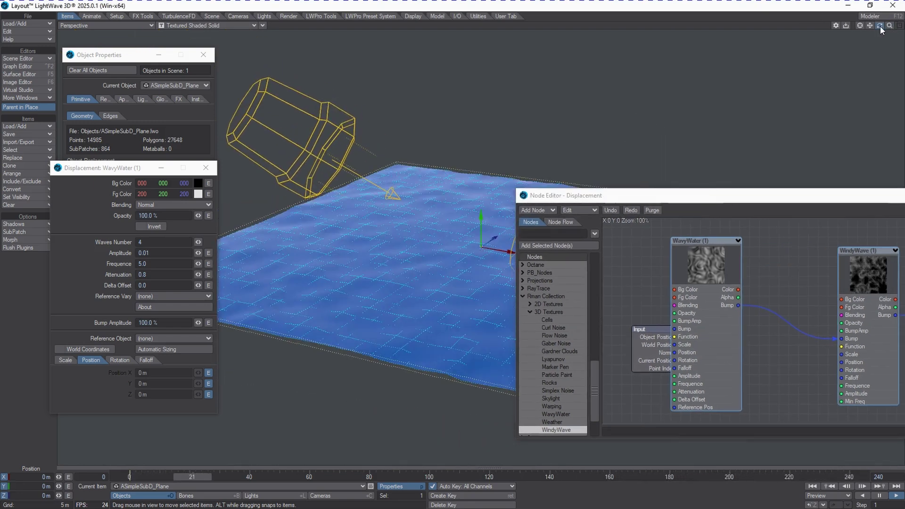
double_click(865, 257)
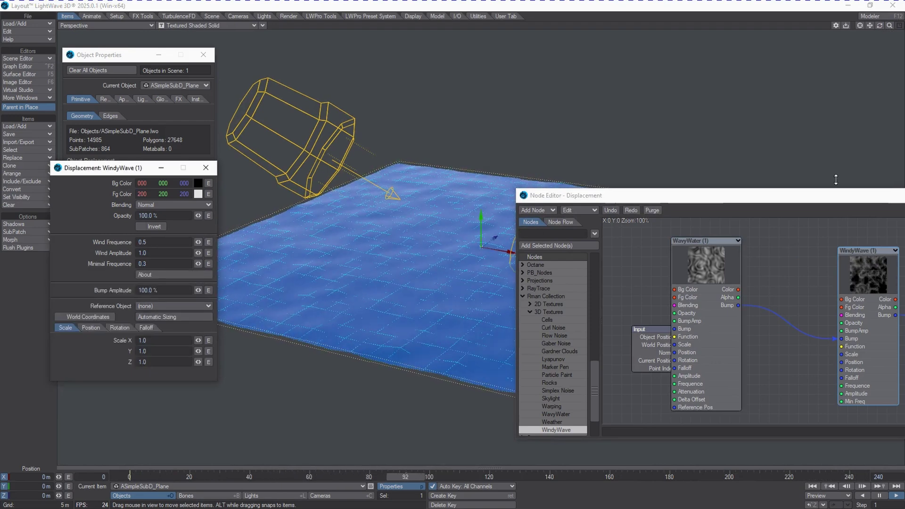
left_click_drag(760, 201, 790, 220)
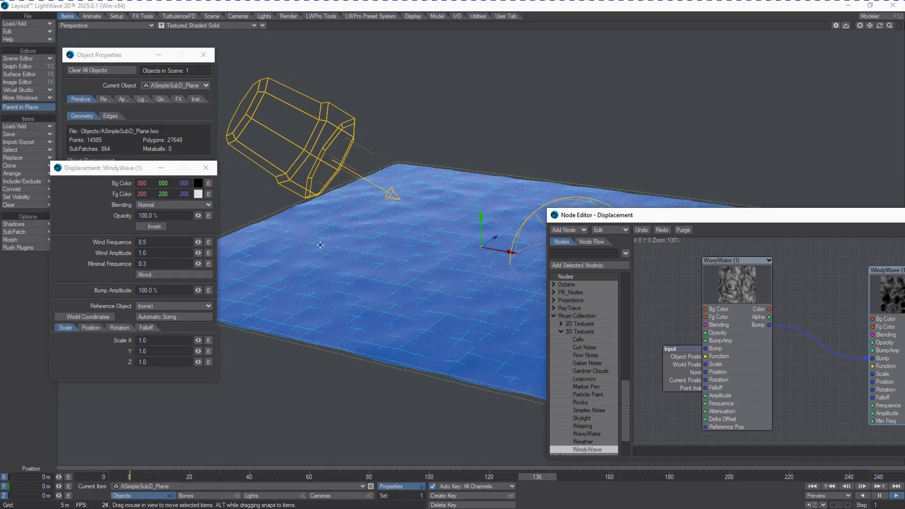
left_click(879, 495)
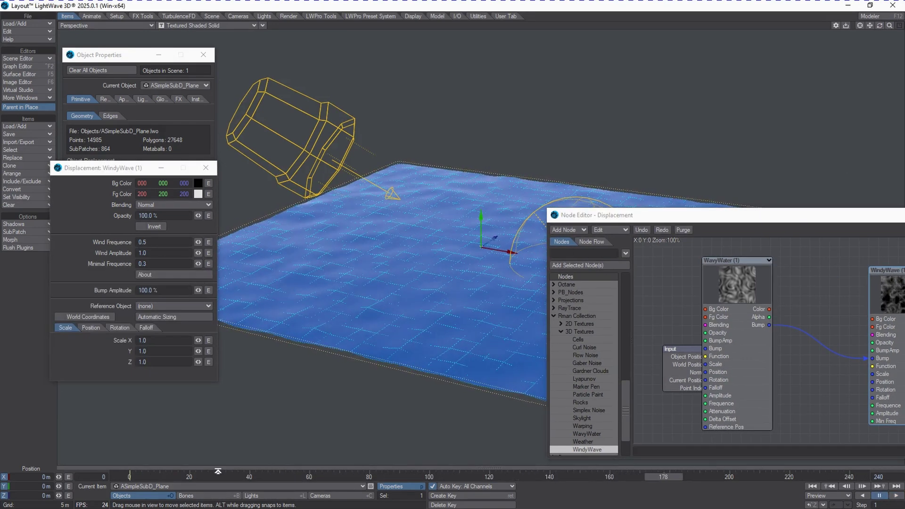
Add a WindyWaveReference null, set it as WindyWave's Reference Object, and raise it about 625 mm.
key("ctrl+n")
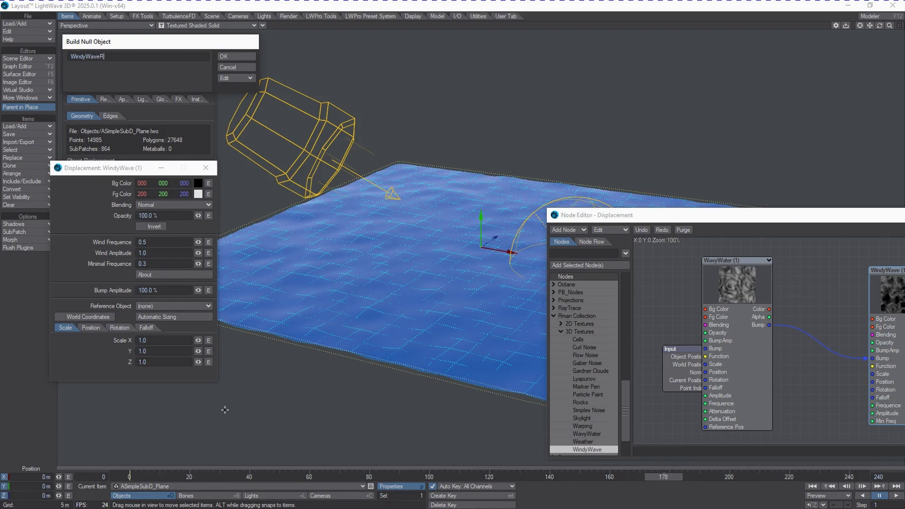
key("Return")
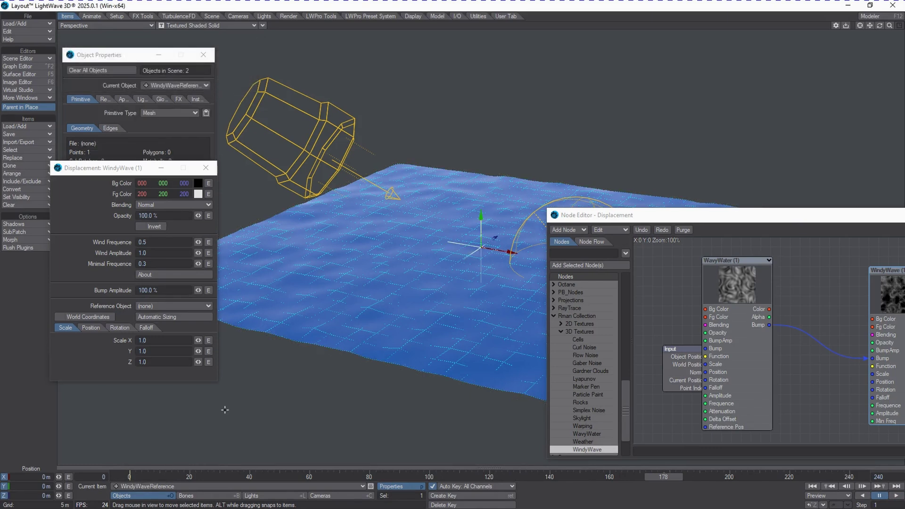
left_click_drag(112, 168, 125, 207)
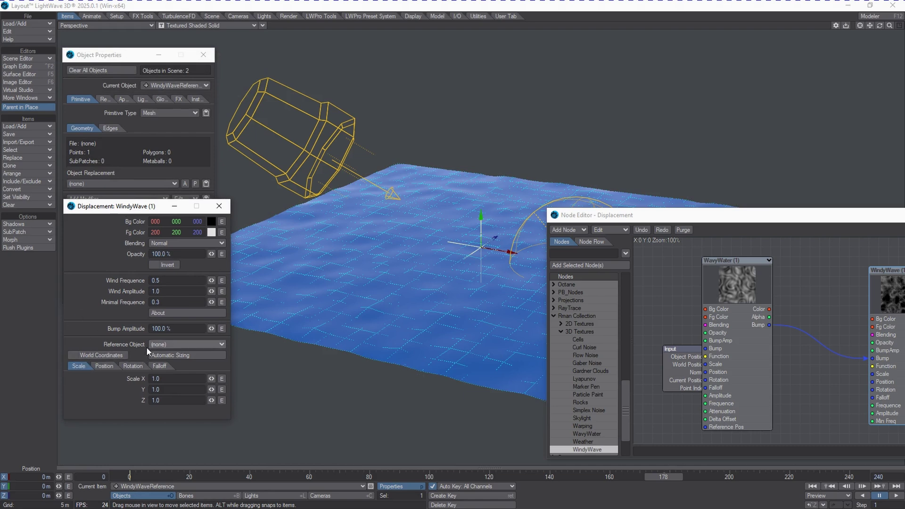
left_click(170, 345)
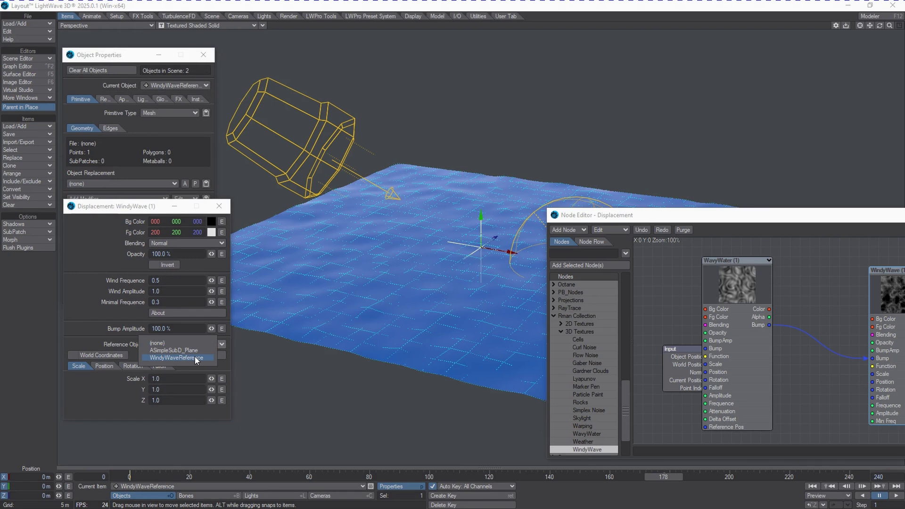
left_click(197, 358)
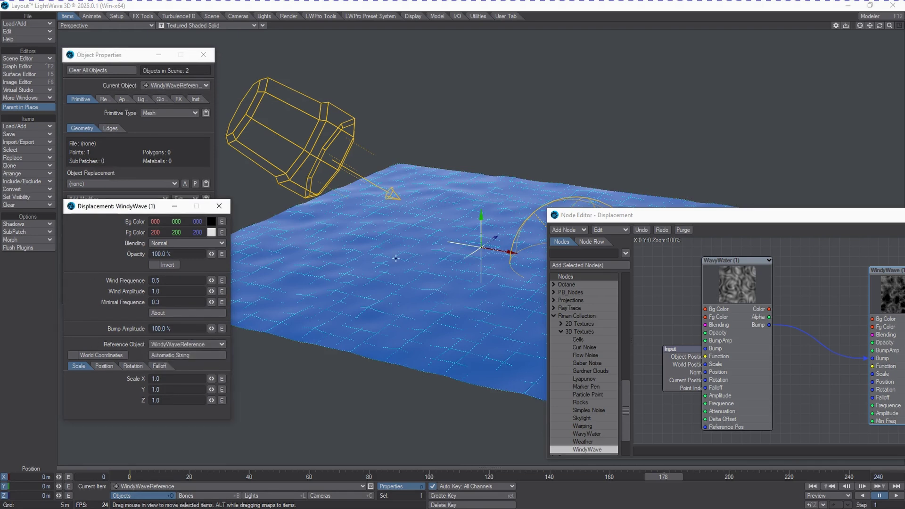
left_click_drag(470, 225, 443, 240)
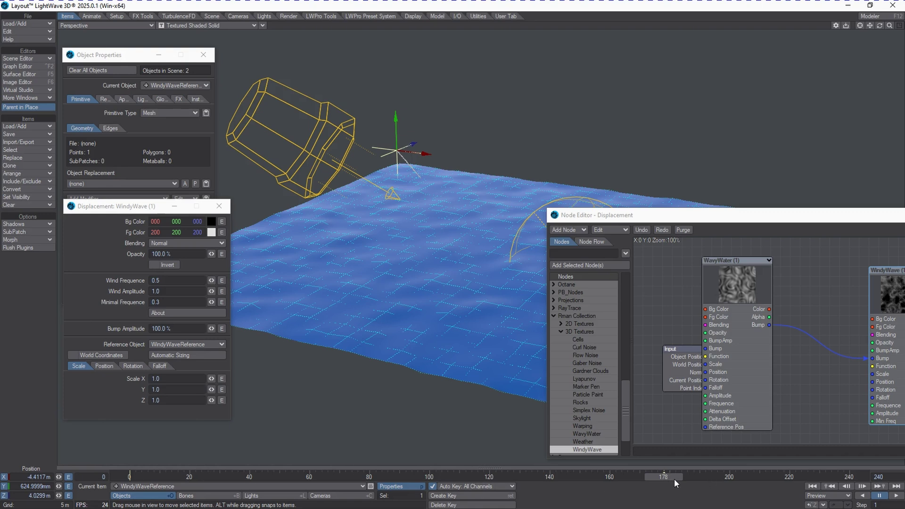
Create a motion key and move the WindyWaveReference null to about -3.2 m on Z.
key("Return")
key("Return")
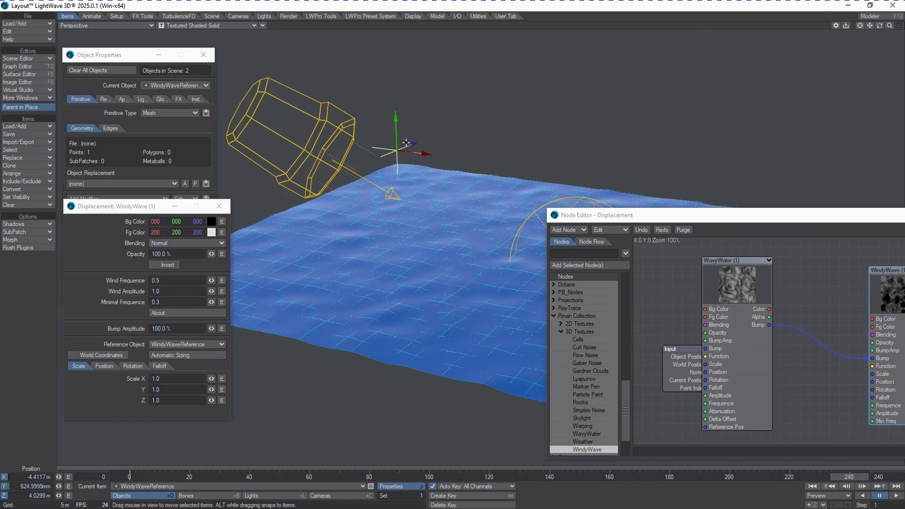
left_click_drag(408, 144, 384, 151)
left_click(95, 218)
left_click_drag(96, 206, 11, 229)
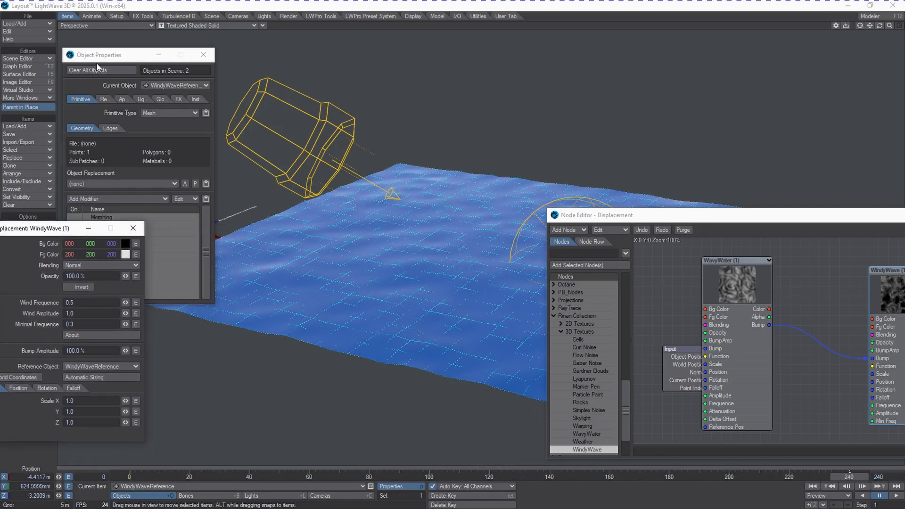
left_click_drag(99, 55, 704, 56)
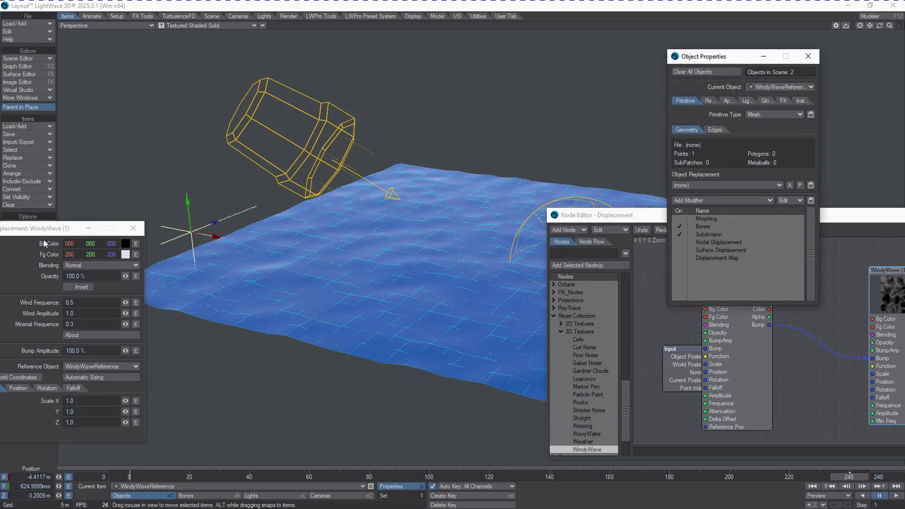
left_click_drag(57, 228, 127, 39)
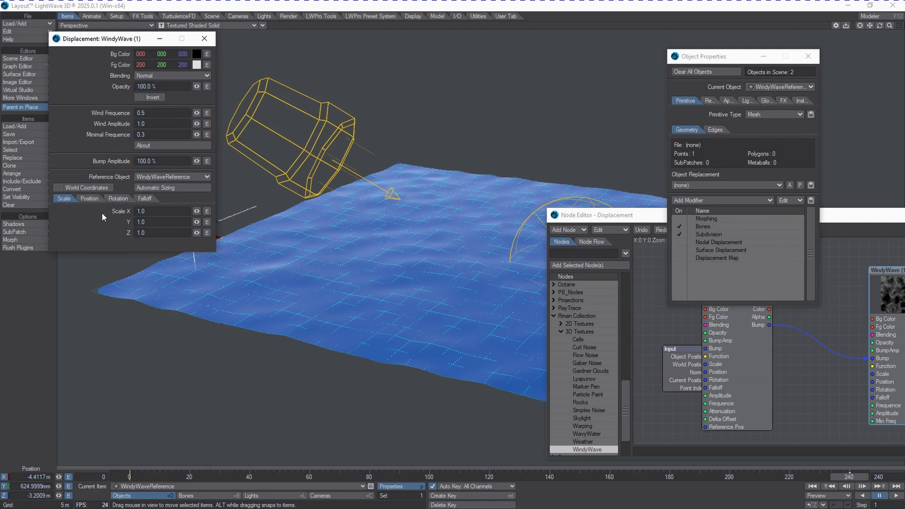
Give the WindyWave position an envelope keyed to 2 m at frame 120.
left_click(92, 200)
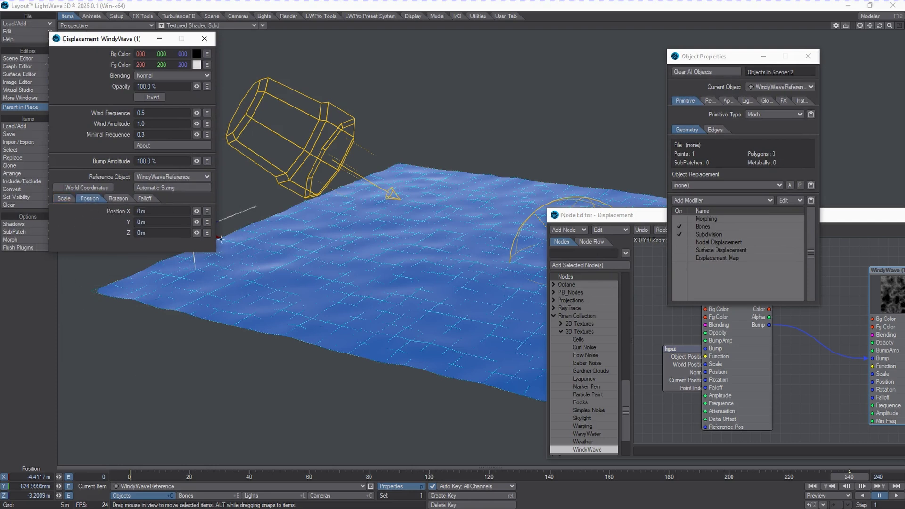
left_click(207, 211)
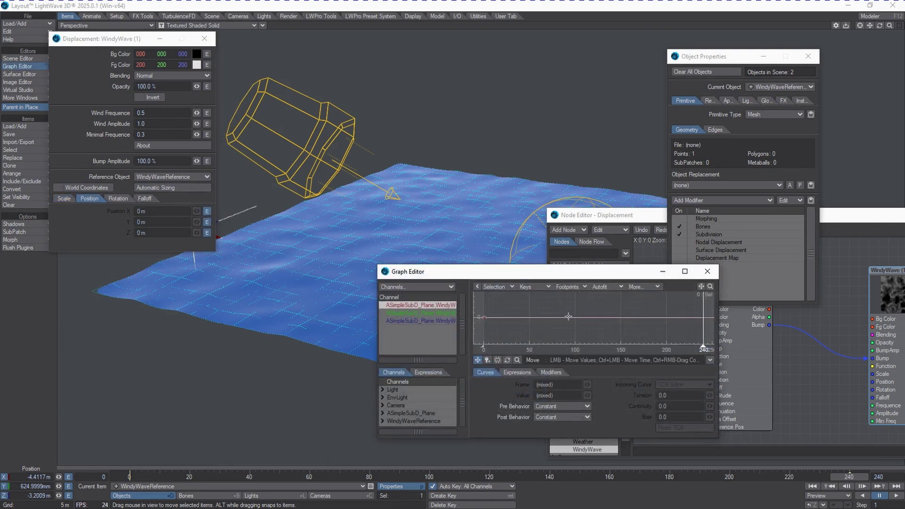
key("Return")
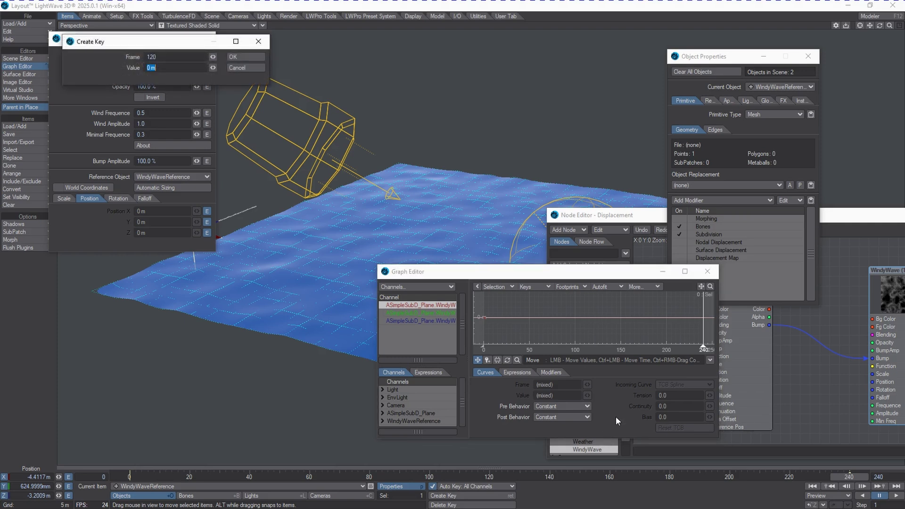
key("Return")
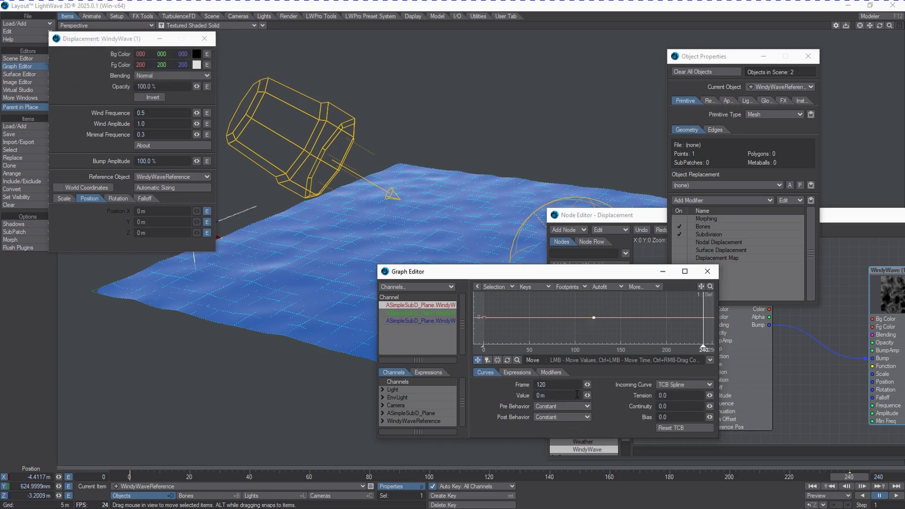
type("2")
key("Return")
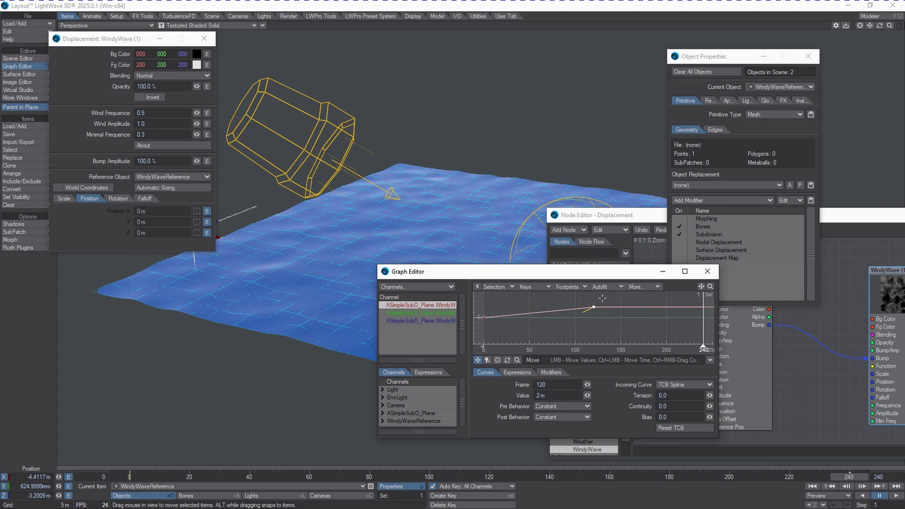
Set both keys' Pre and Post Behavior to Linear, then close the Graph Editor.
right_click_drag(604, 298, 474, 349)
left_click(566, 406)
left_click(573, 415)
left_click(560, 417)
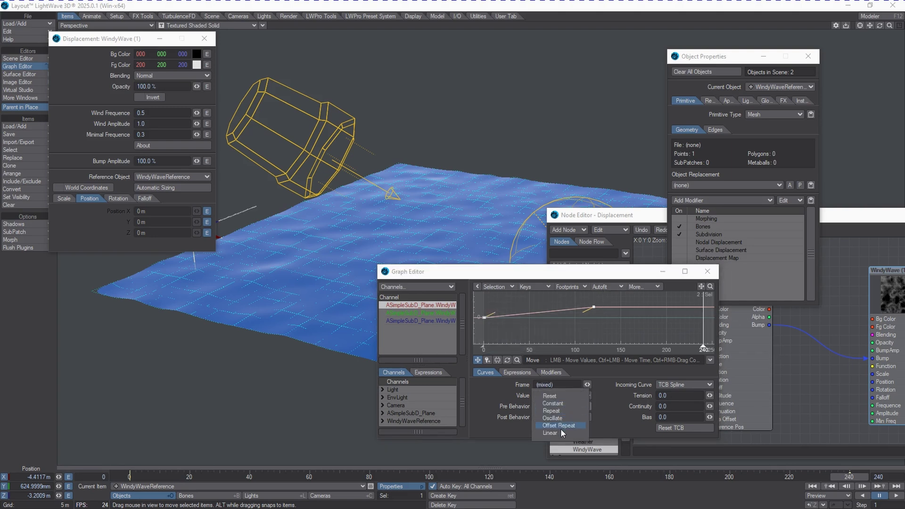
left_click(560, 433)
left_click(560, 422)
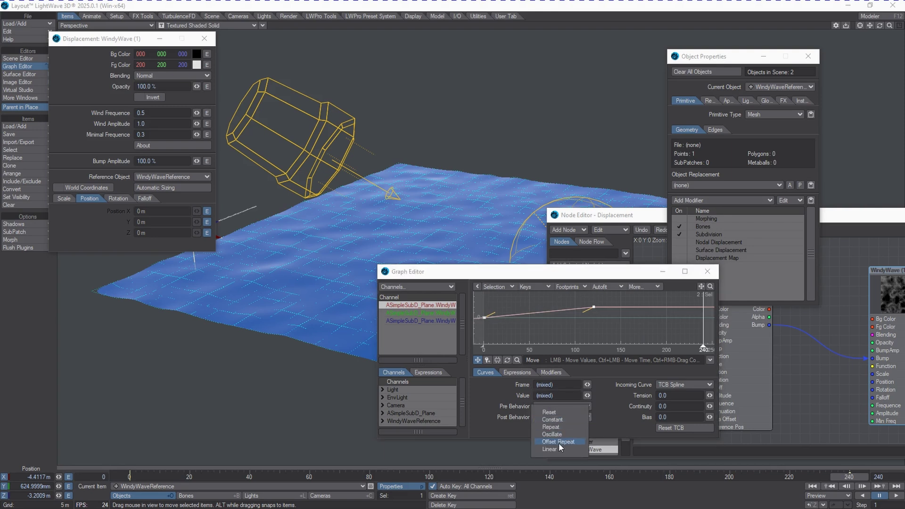
left_click(559, 447)
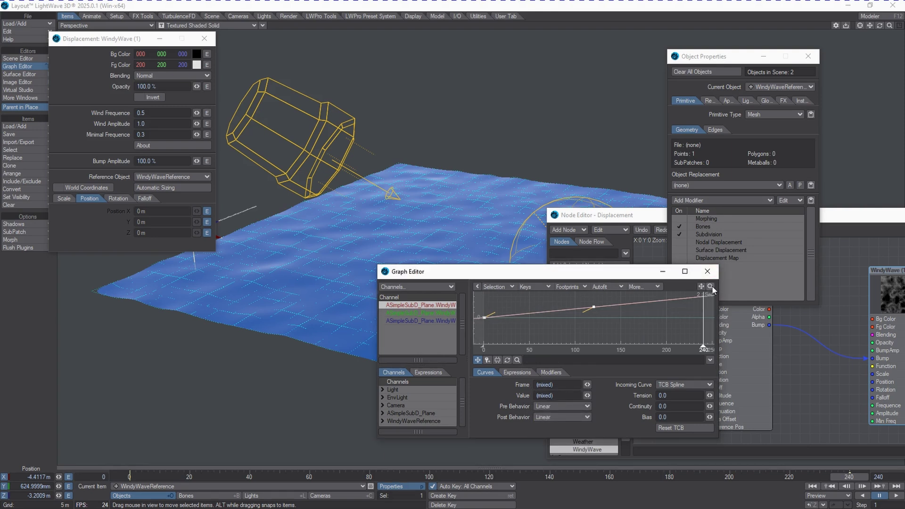
left_click_drag(711, 287, 304, 413)
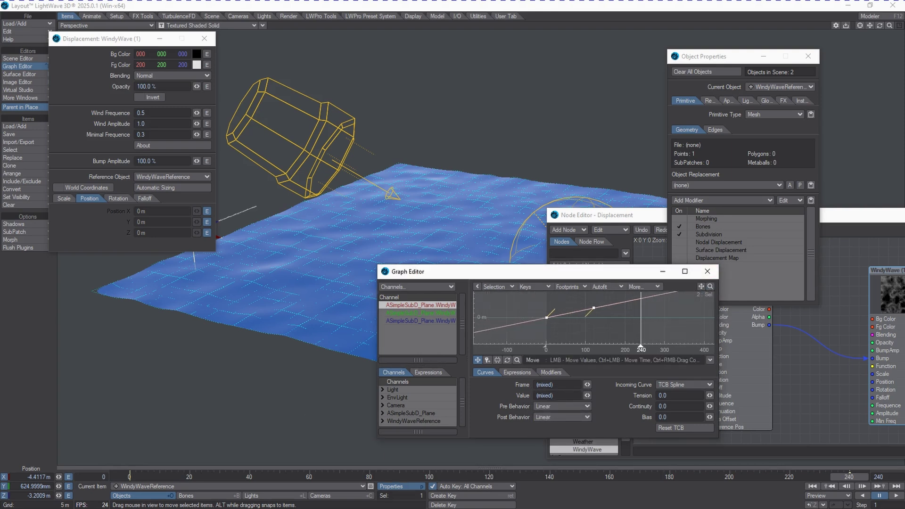
left_click(707, 271)
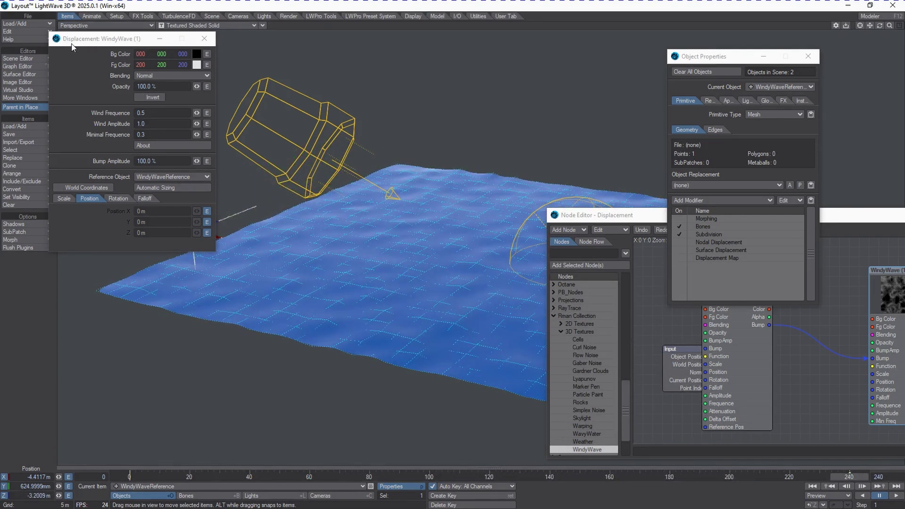
Nudge WindyWaveReference up, then slightly down on Y, and preview the wave animation.
left_click_drag(72, 46, 0, 86)
left_click_drag(188, 208, 191, 202)
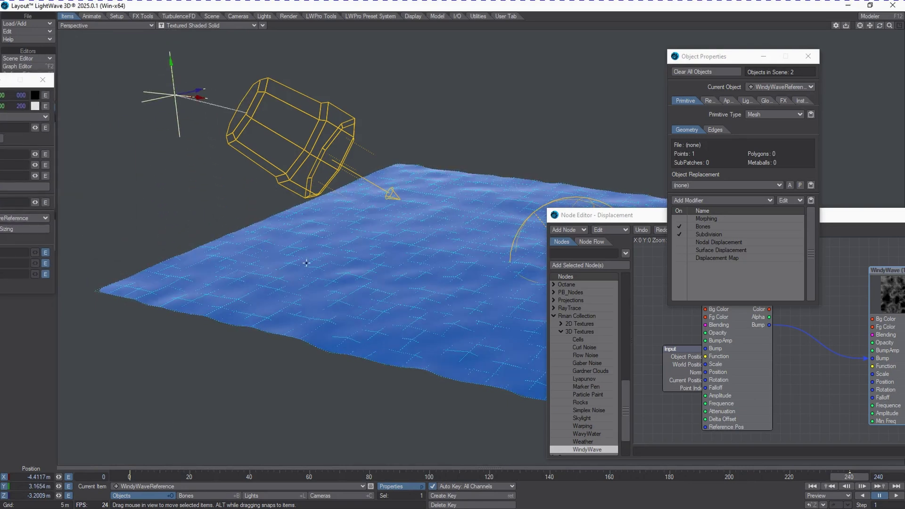
right_click_drag(162, 222, 162, 220)
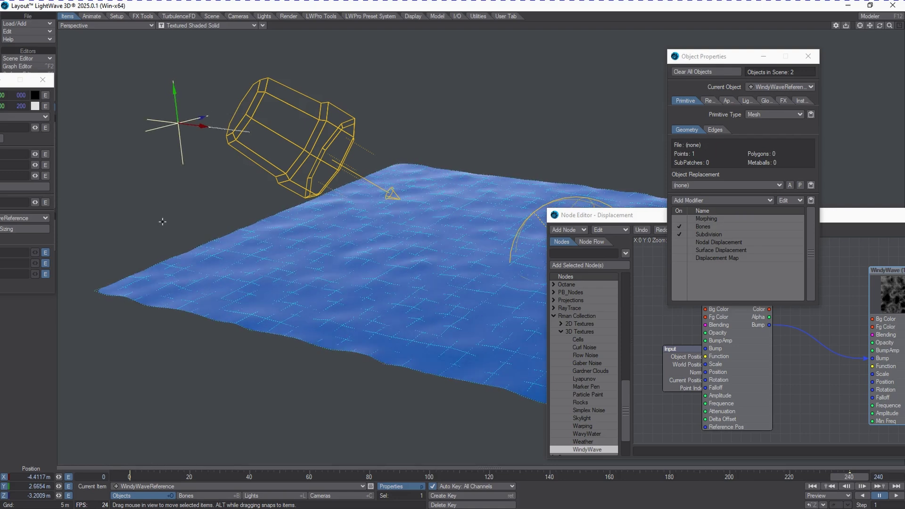
left_click(861, 486)
left_click(861, 485)
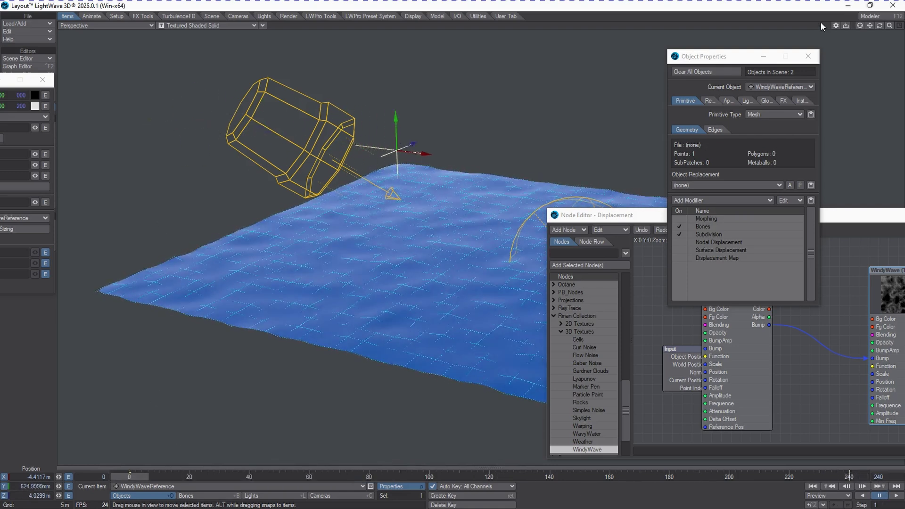
Orbit around the water plane, close Object Properties and reposition the Node Editor to show every node.
mouse_move(877, 27)
left_mouse_down()
mouse_move(871, 38)
mouse_move(877, 29)
left_mouse_up()
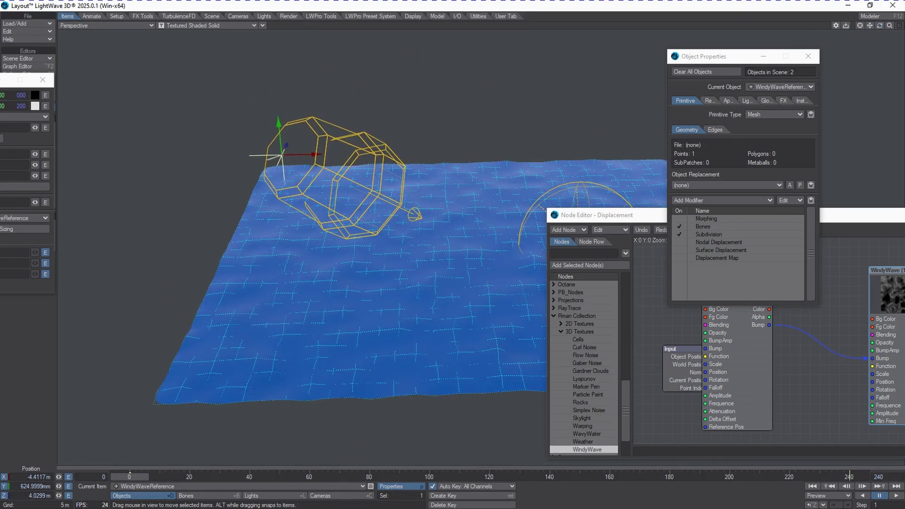
left_click_drag(9, 79, 330, 175)
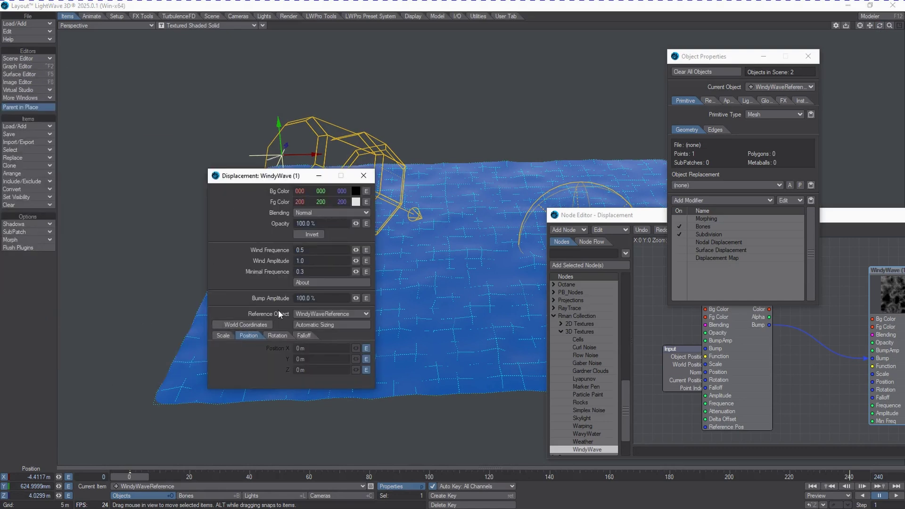
left_click_drag(270, 175, 136, 98)
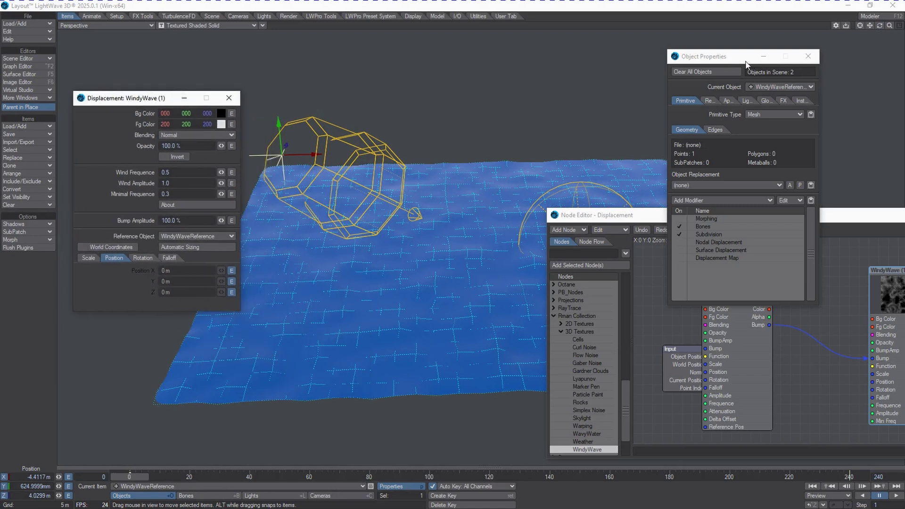
left_click(808, 56)
left_click_drag(715, 212, 592, 167)
left_click_drag(502, 374, 498, 265)
Add an Underwater 3D texture node and wire its Bump into WavyWater's Bump input.
left_click(430, 255)
scroll(466, 392, "down", 4)
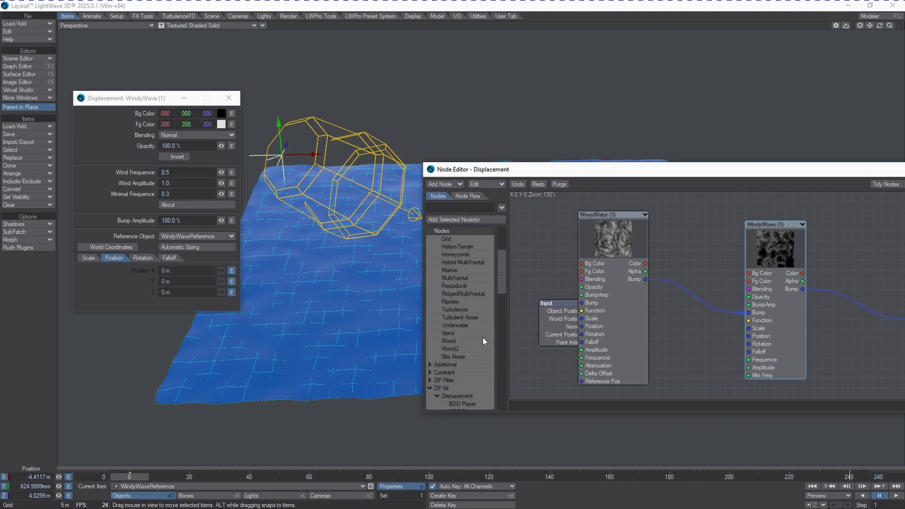
double_click(461, 325)
left_click_drag(720, 253, 546, 246)
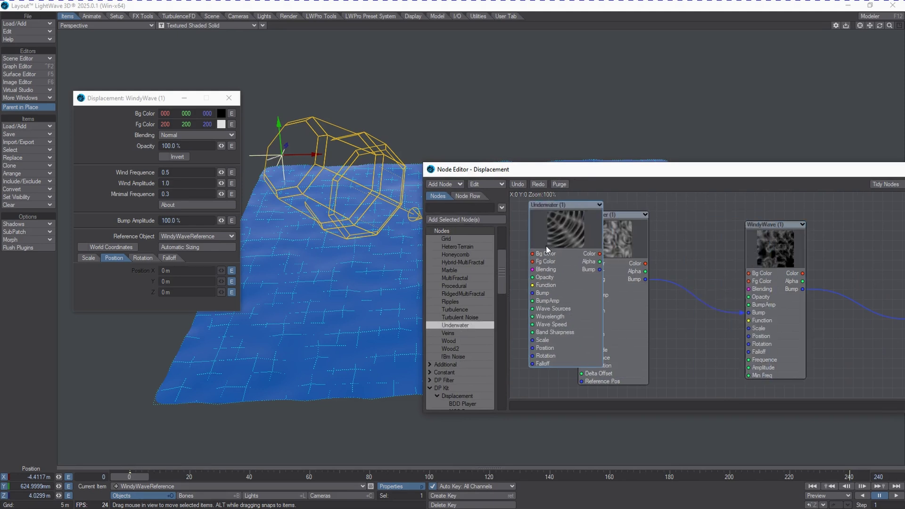
left_click_drag(621, 242, 670, 251)
mouse_move(600, 269)
left_mouse_down()
mouse_move(614, 326)
mouse_move(689, 331)
mouse_move(687, 303)
mouse_move(689, 312)
left_mouse_up()
Align the Underwater node level with WavyWater and open its settings.
left_click_drag(560, 221, 568, 242)
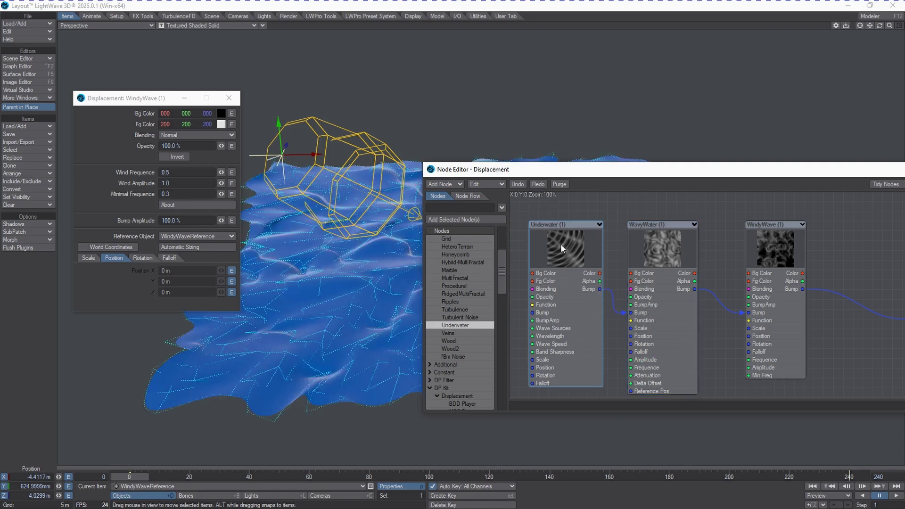
left_click_drag(528, 171, 649, 177)
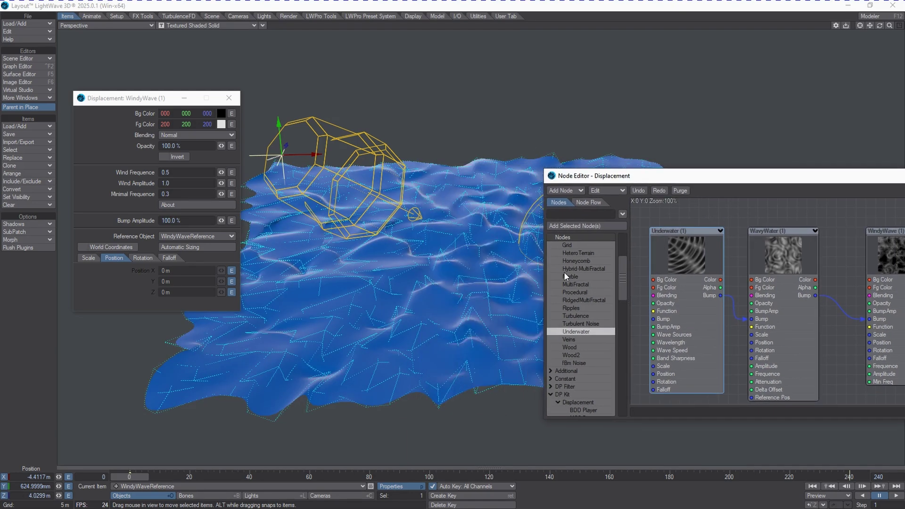
double_click(689, 252)
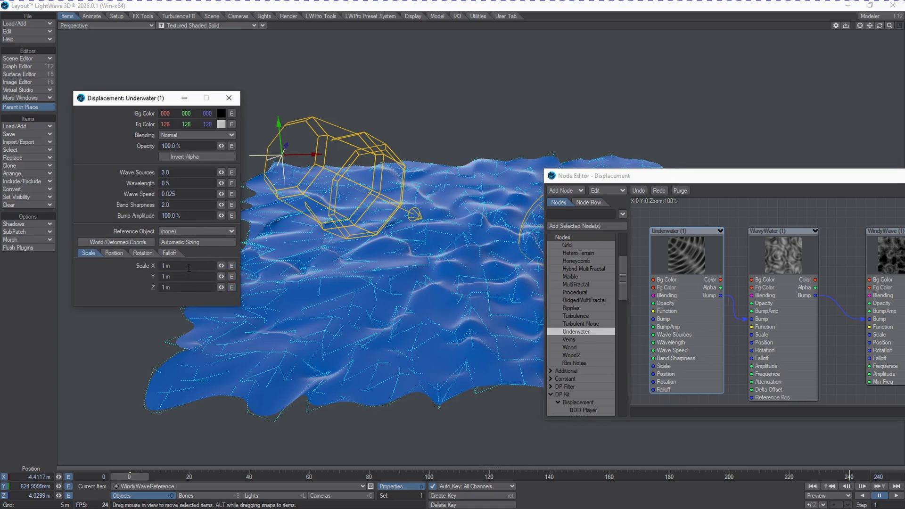
Set Underwater Scale X and Z to .1 (100 mm) and Bump Amplitude to 15%, then play the preview.
left_click(189, 266)
key("BackSpace")
type(".1")
key("Tab")
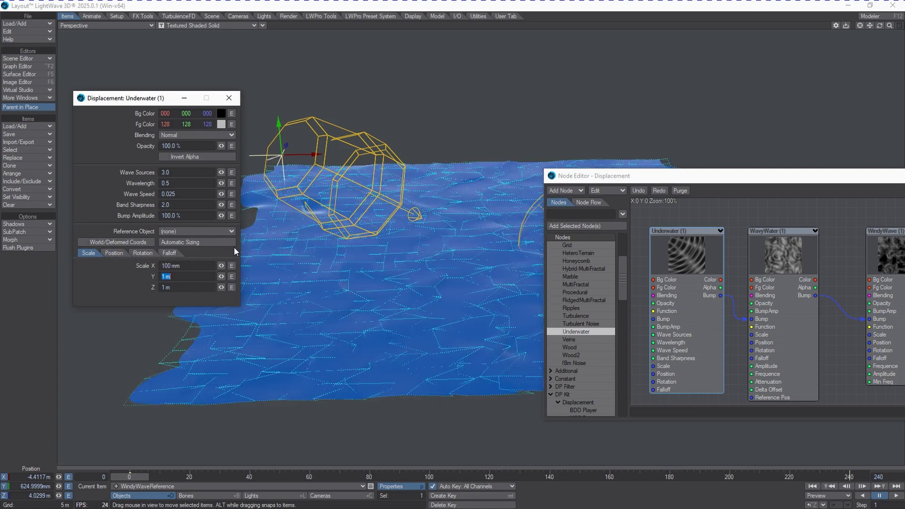
key("Tab")
type(".1")
key("Return")
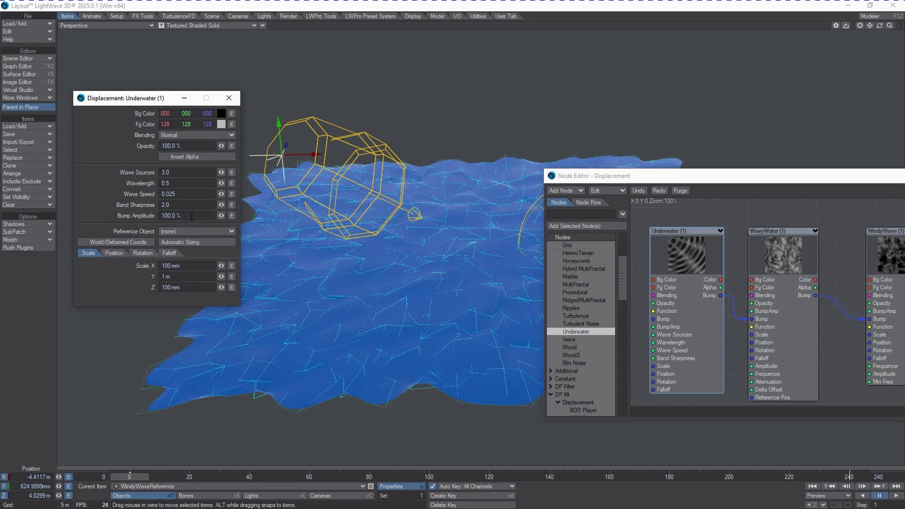
left_click(171, 215)
type("15")
key("Tab")
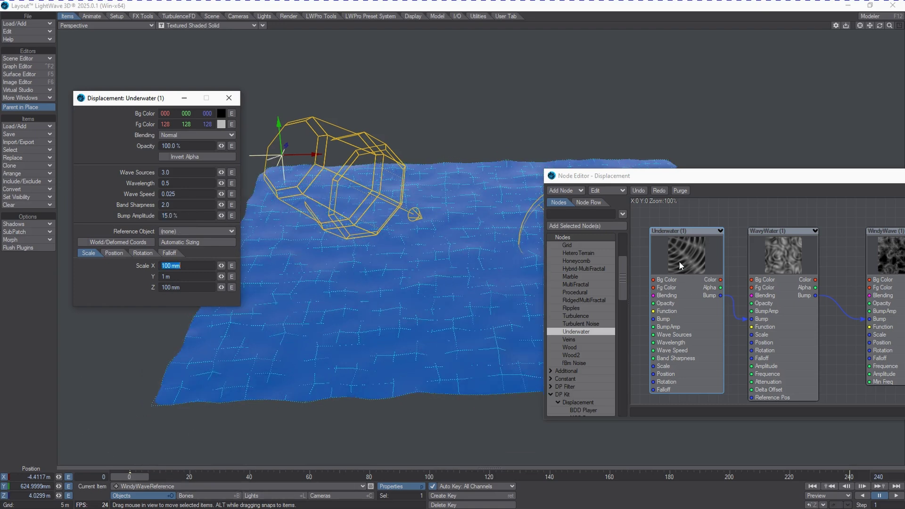
left_click(132, 476)
key("space")
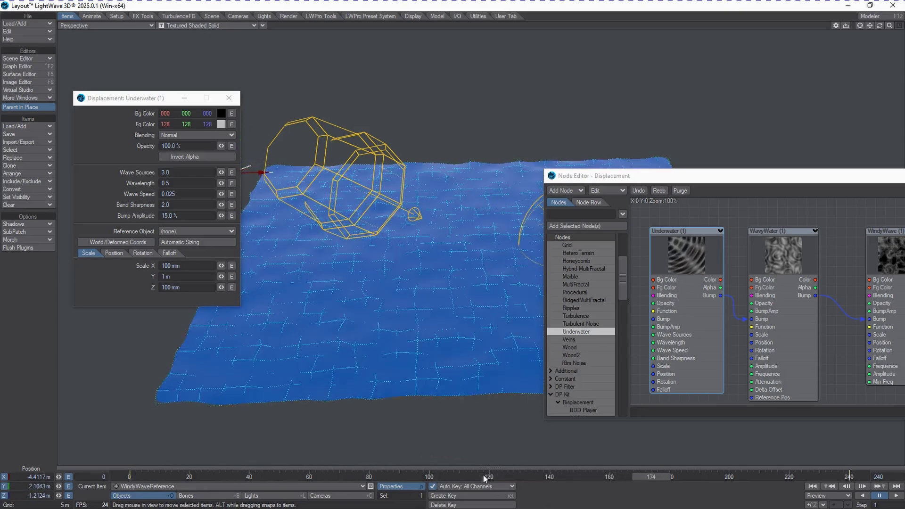
left_click_drag(769, 177, 662, 192)
left_click_drag(783, 282, 822, 282)
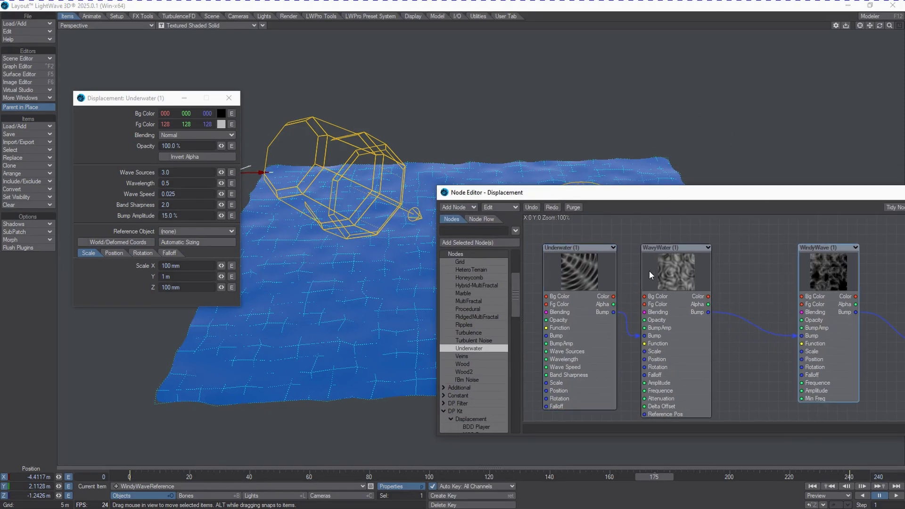
left_click_drag(675, 278, 733, 277)
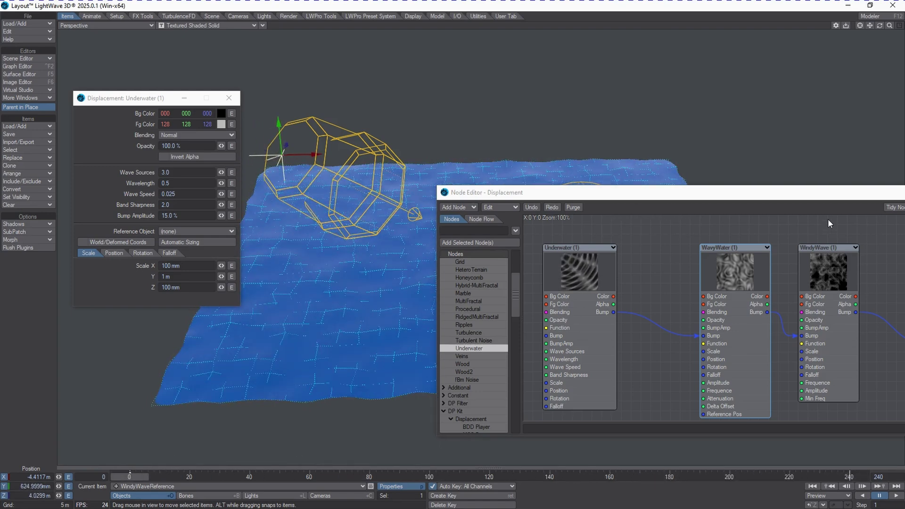
left_click_drag(758, 194, 647, 179)
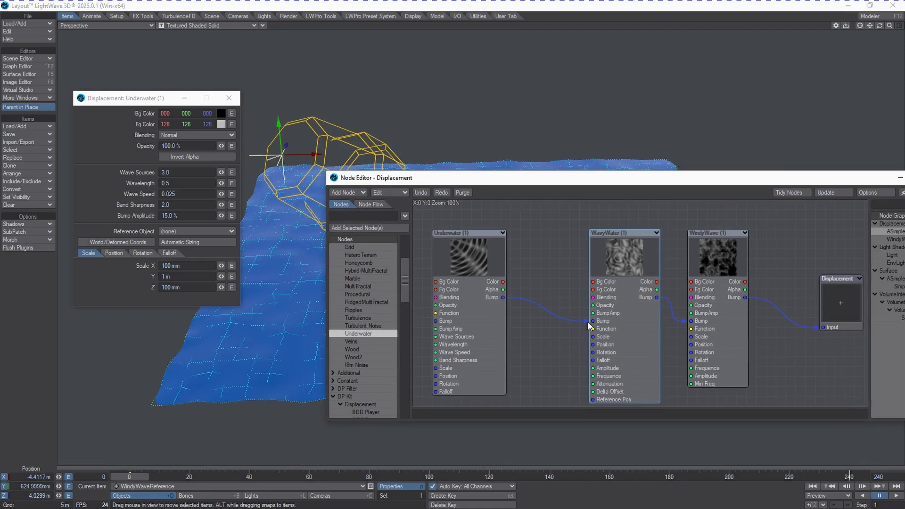
left_click_drag(594, 323, 842, 326)
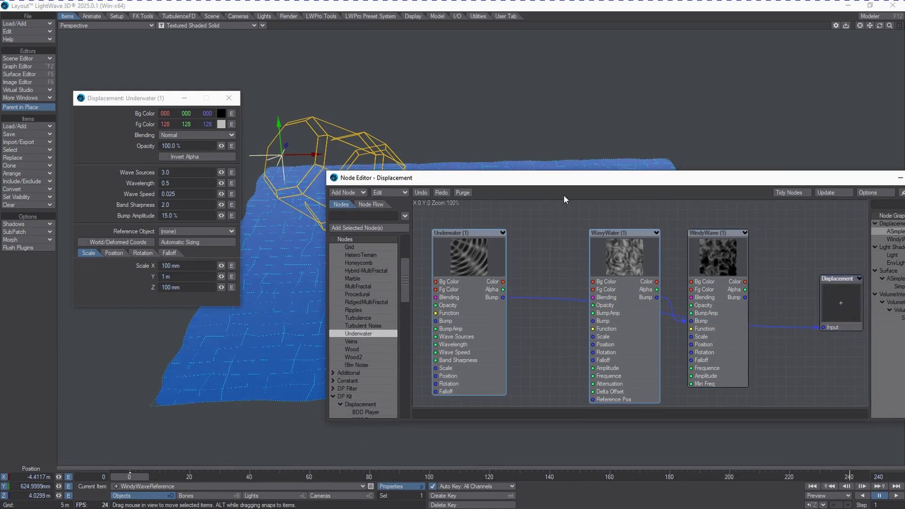
left_click_drag(554, 185, 652, 223)
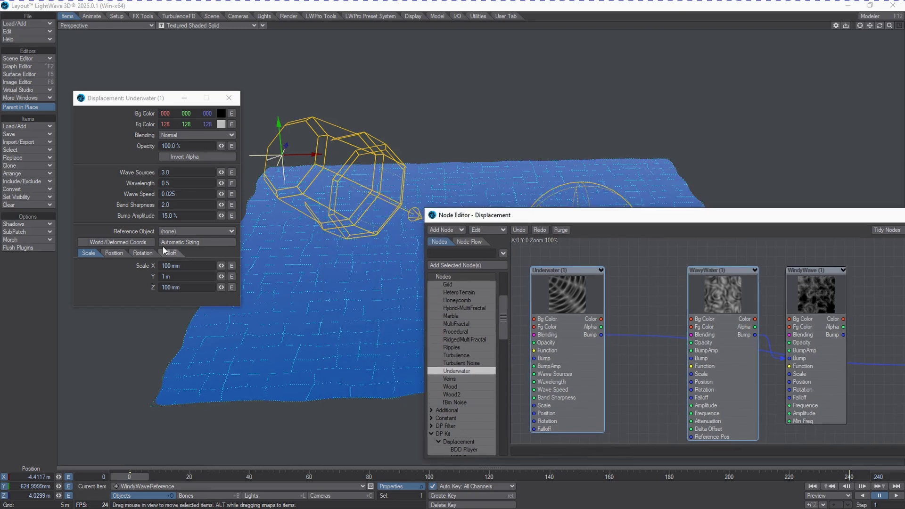
left_click(183, 216)
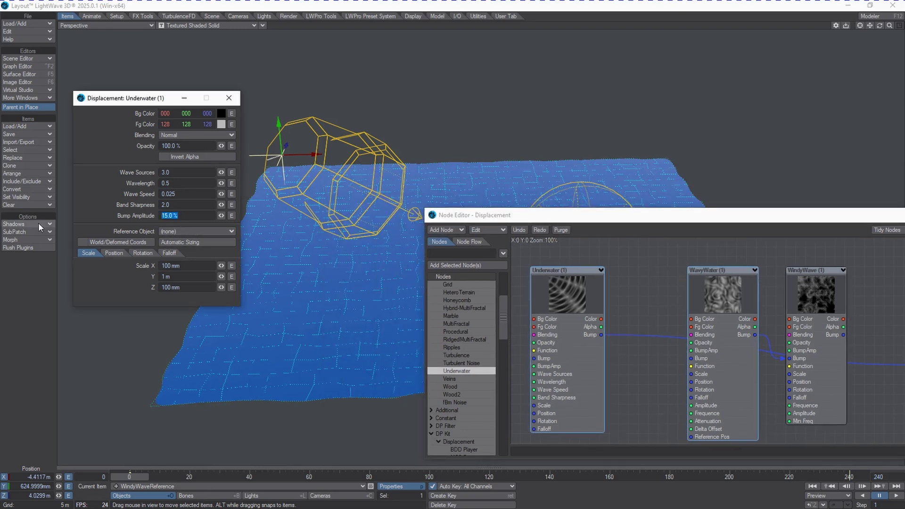
type("25")
key("Tab")
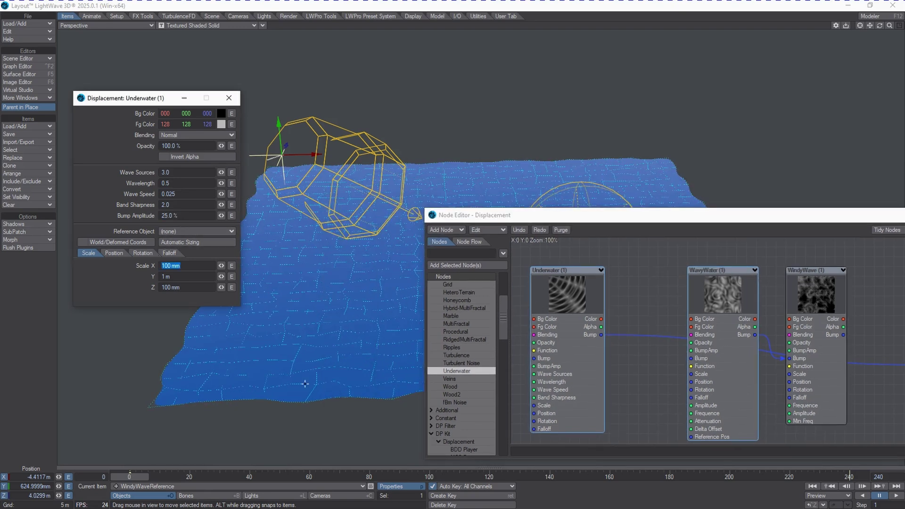
left_click(139, 477)
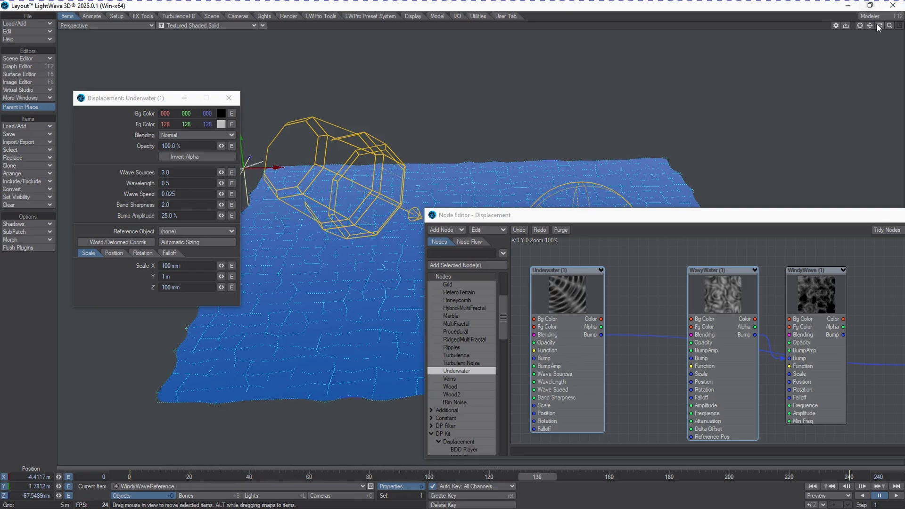
left_click_drag(878, 26, 875, 27)
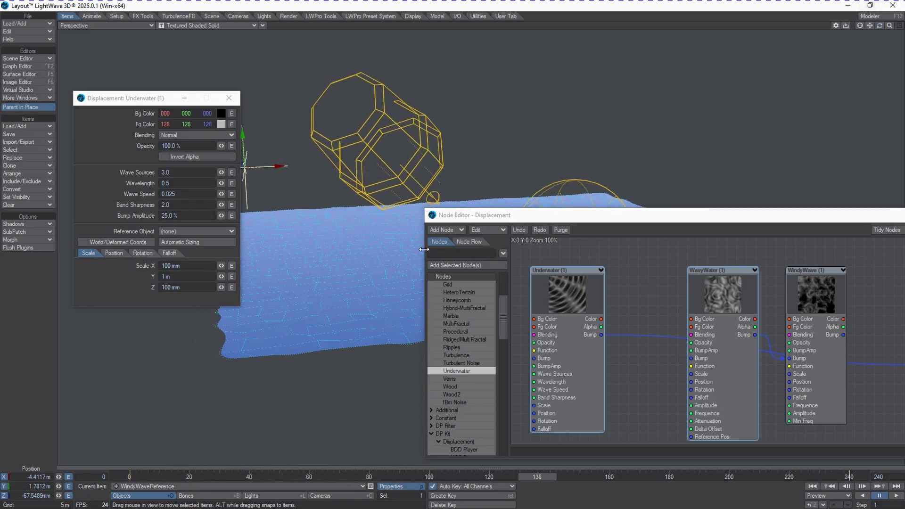
left_click_drag(589, 211, 677, 213)
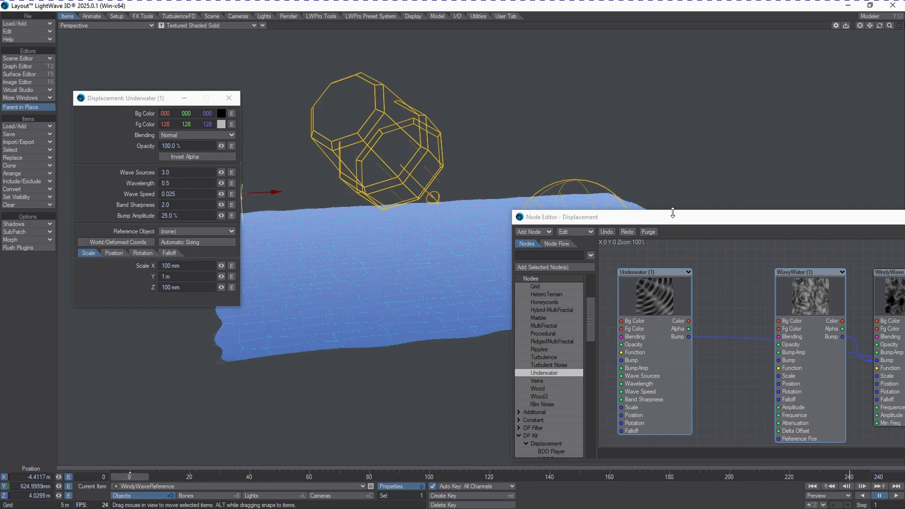
Link Underwater Bump to WavyWater Bump and WindyWave Bump to Displacement Input, then move the graph aside.
left_click_drag(654, 218, 409, 223)
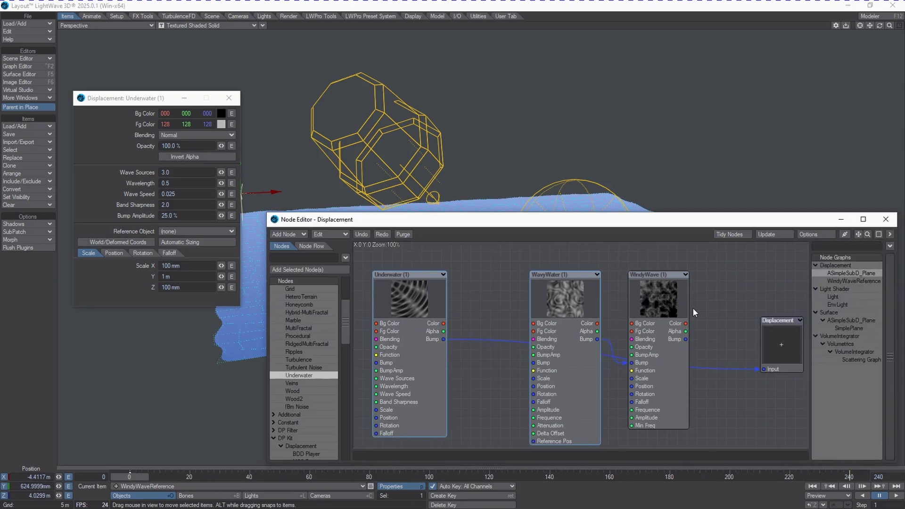
left_click_drag(349, 315, 348, 299)
scroll(316, 349, "down", 10)
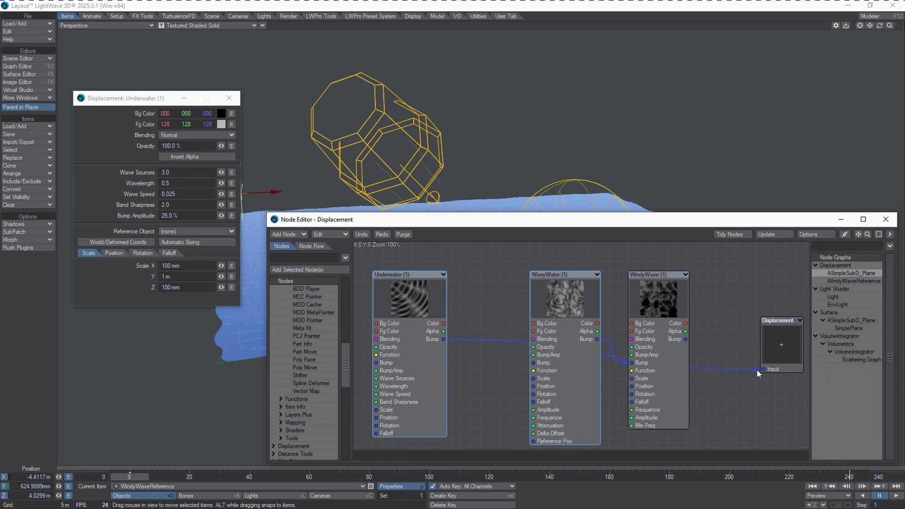
left_click_drag(757, 369, 537, 364)
left_click_drag(685, 339, 764, 369)
left_click_drag(472, 226, 563, 254)
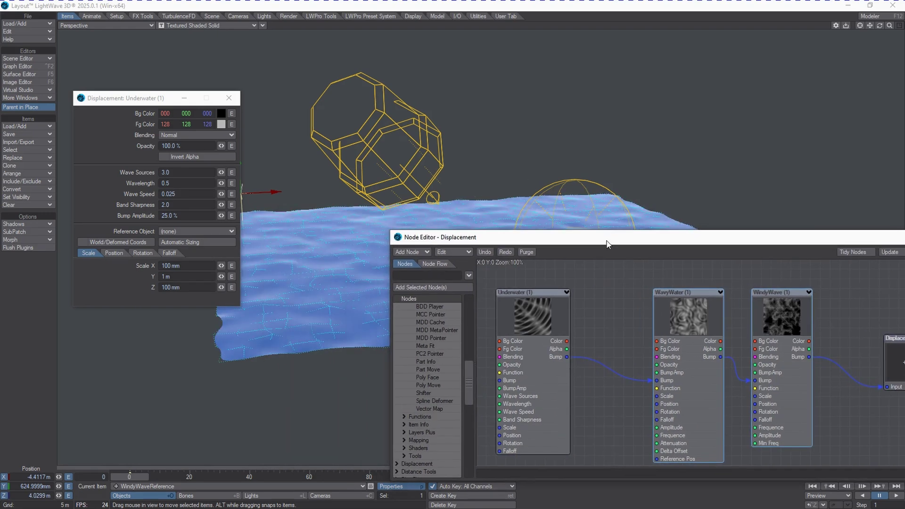
left_click_drag(450, 238, 533, 271)
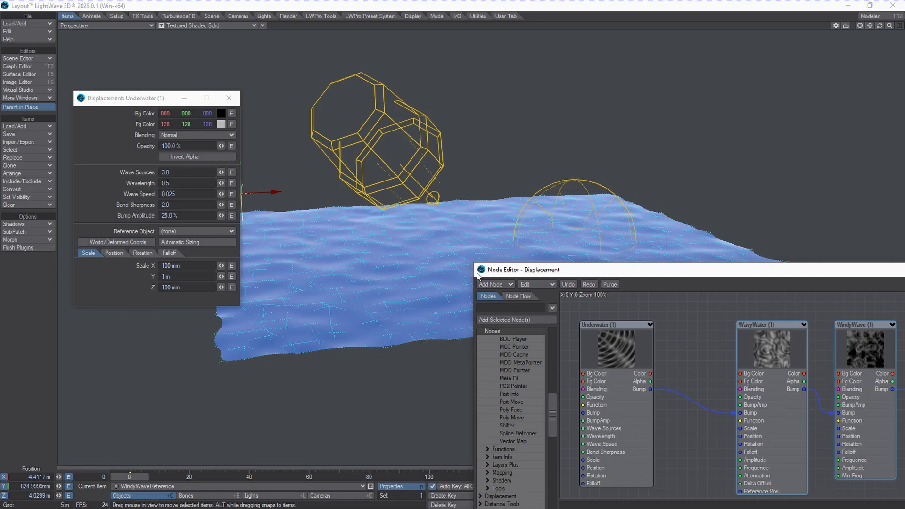
left_click_drag(501, 273, 535, 251)
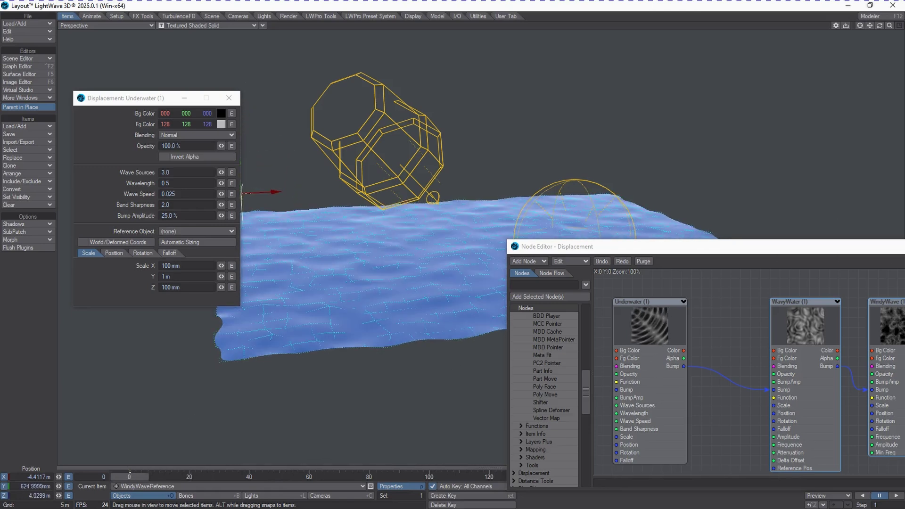
Close the node graph and add an MD Baker modifier to WindyWaveReference.
key("Escape")
key("p")
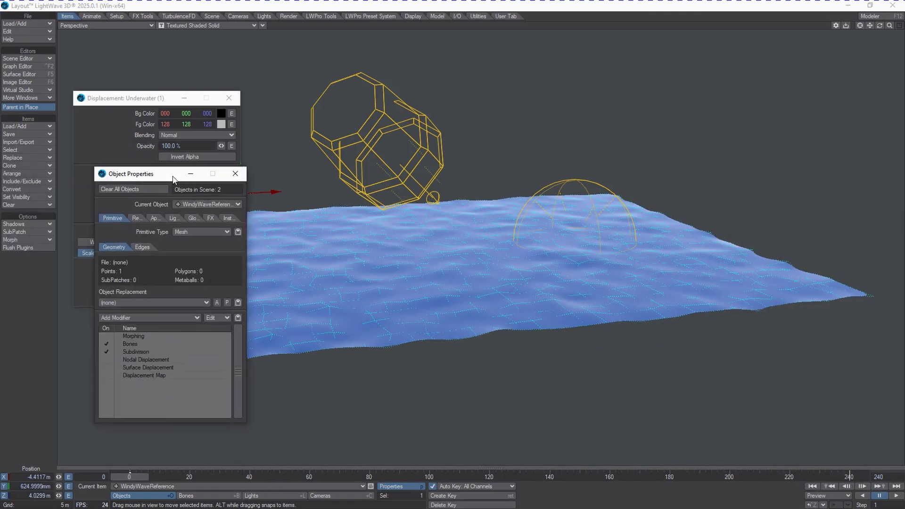
left_click(157, 325)
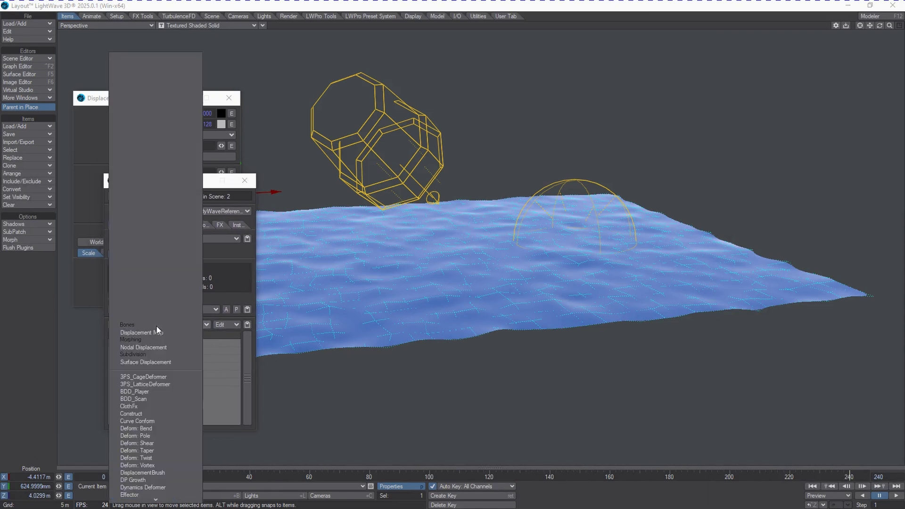
scroll(159, 421, "down", 2)
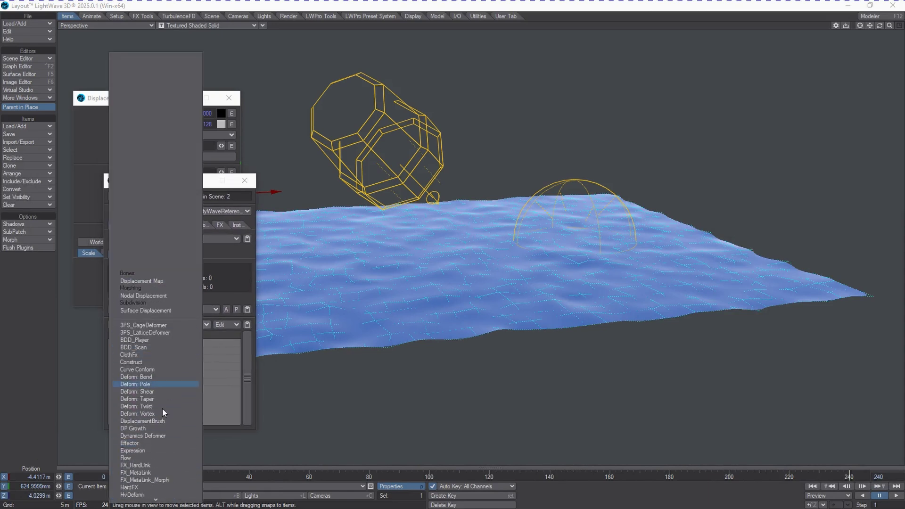
scroll(163, 453, "down", 2)
scroll(162, 412, "down", 5)
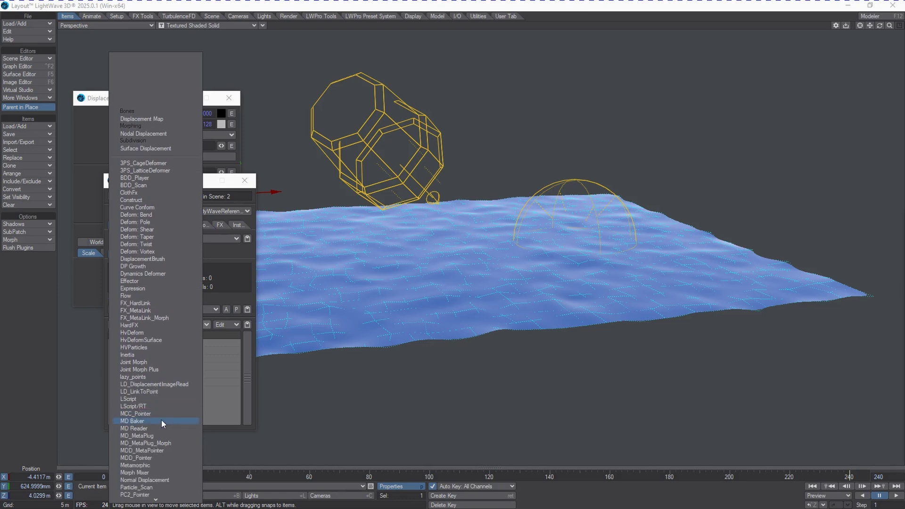
left_click(161, 421)
Set the MD Baker cache file to ASimpleSubD_Plane2.mdd, overwrite the existing file, and accept.
double_click(150, 389)
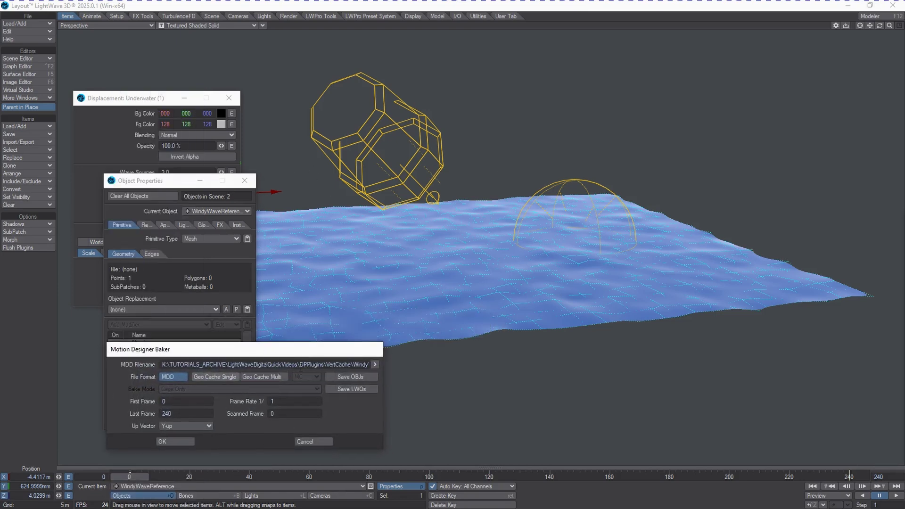
left_click(375, 365)
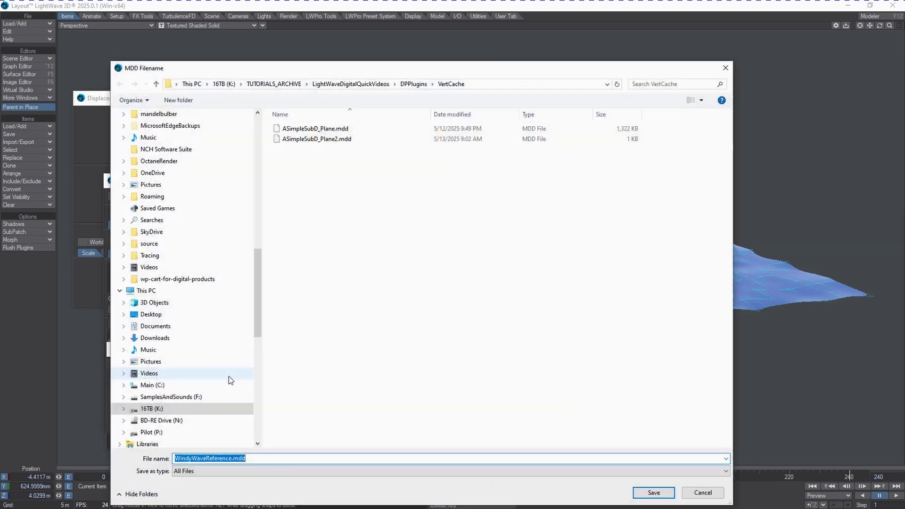
left_click(332, 129)
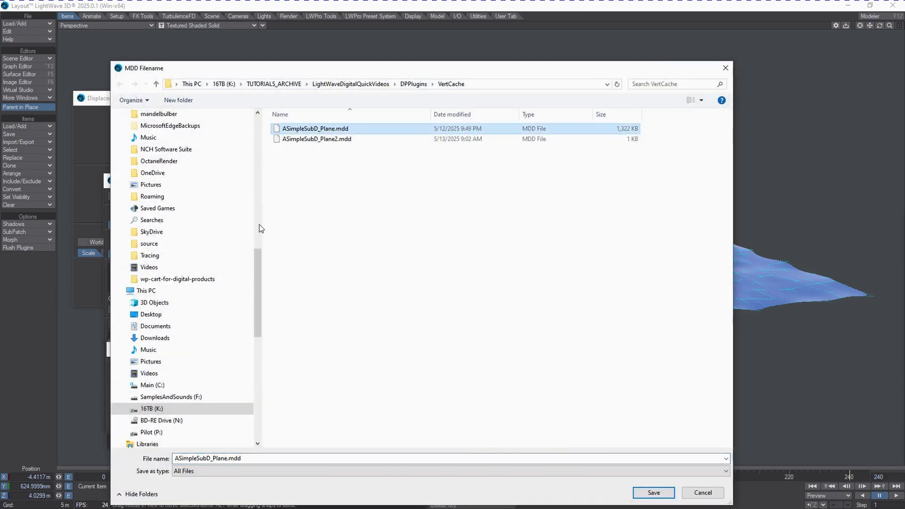
left_click(296, 138)
left_click(647, 491)
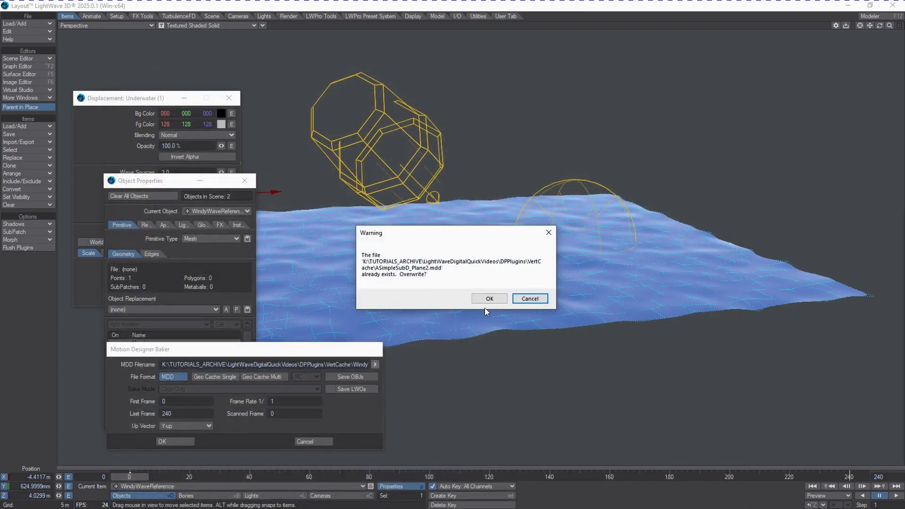
left_click(490, 298)
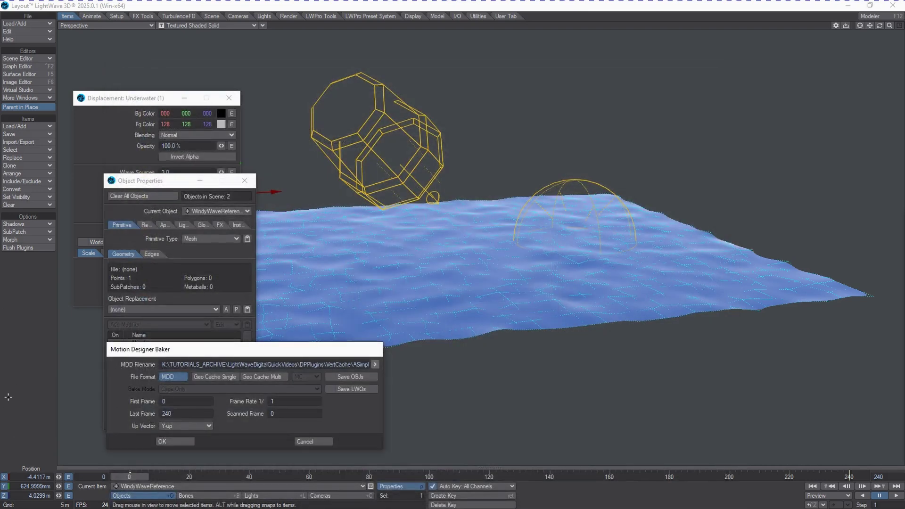
left_click(167, 443)
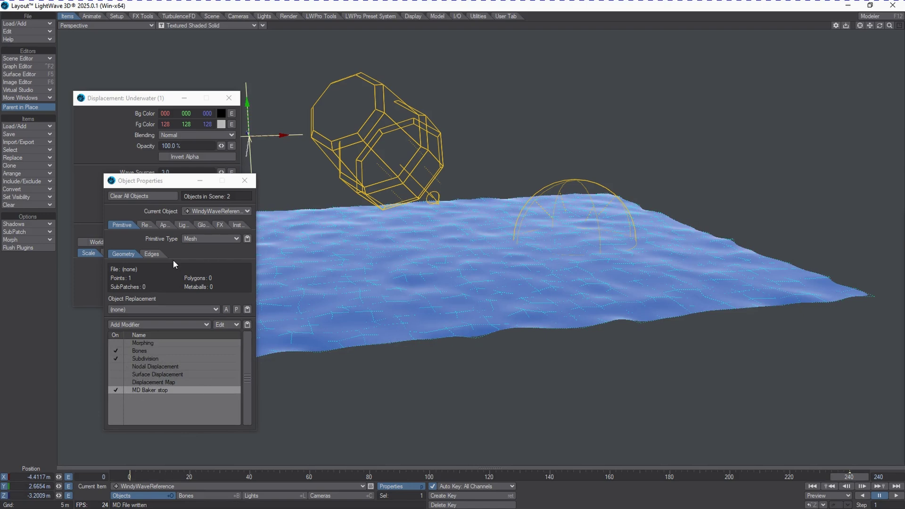
Disable WindyWaveReference's MD Baker and switch the current object to ASimpleSubD_Plane.
left_click(222, 212)
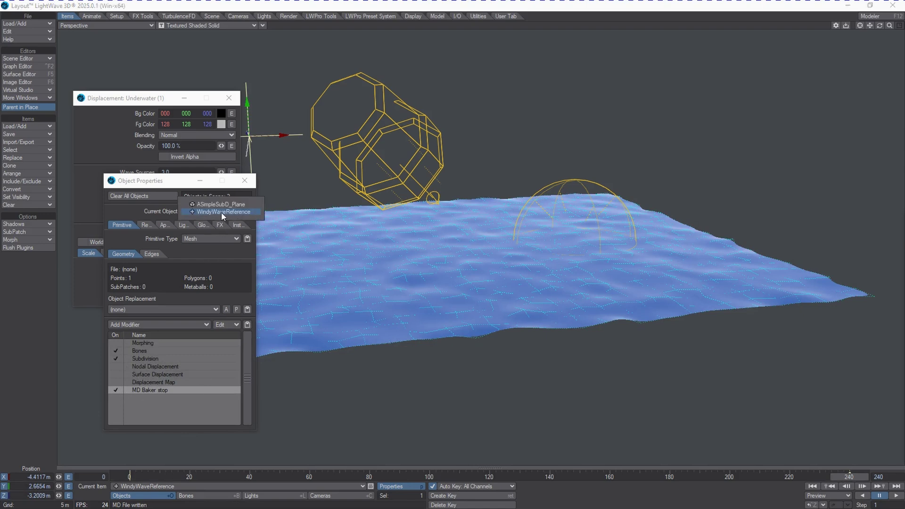
left_click(228, 213)
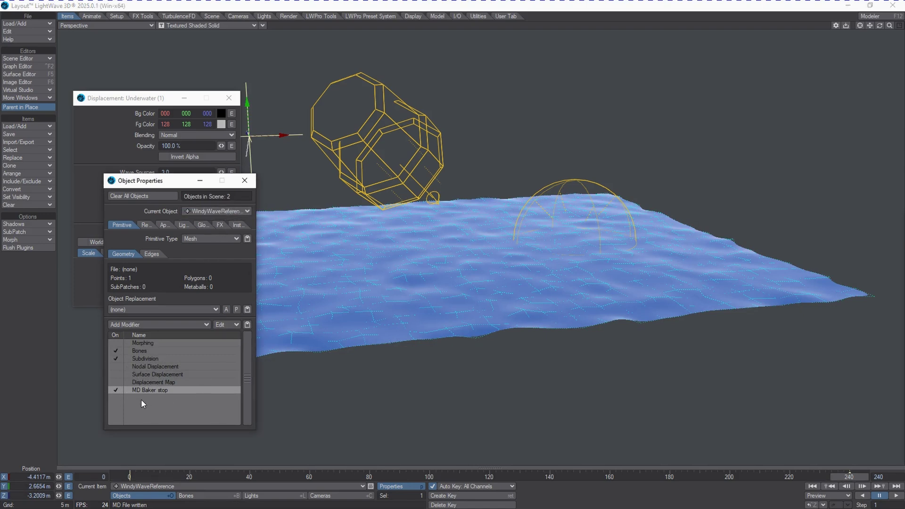
left_click(114, 391)
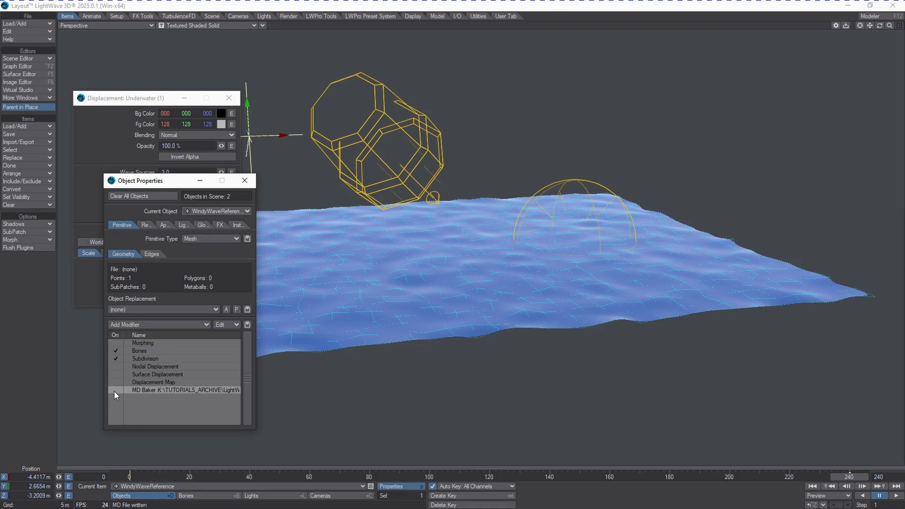
left_click(220, 212)
left_click(223, 202)
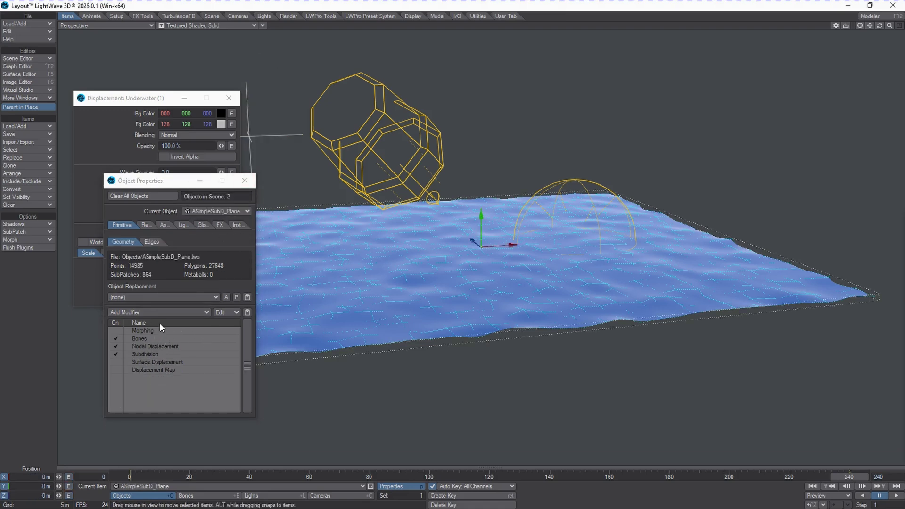
Add an MD Baker modifier to ASimpleSubD_Plane and open its settings.
left_click(171, 311)
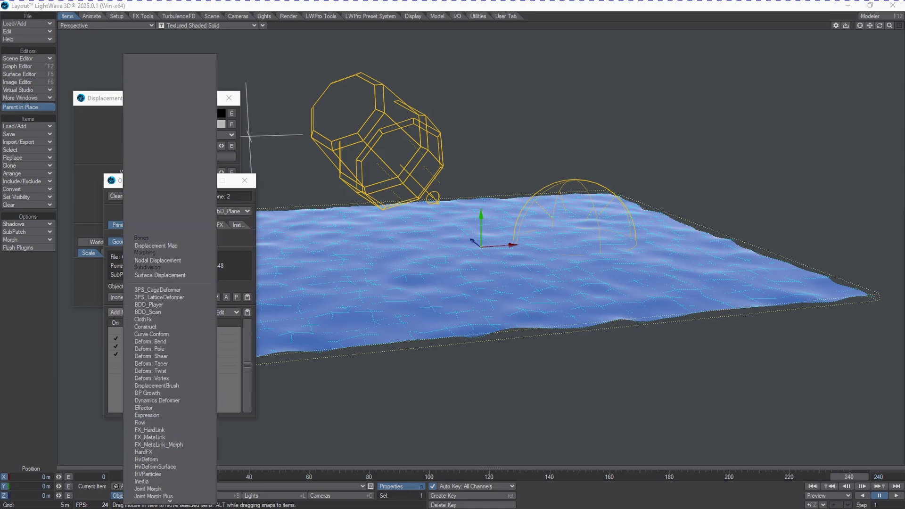
scroll(178, 437, "down", 3)
left_click(168, 474)
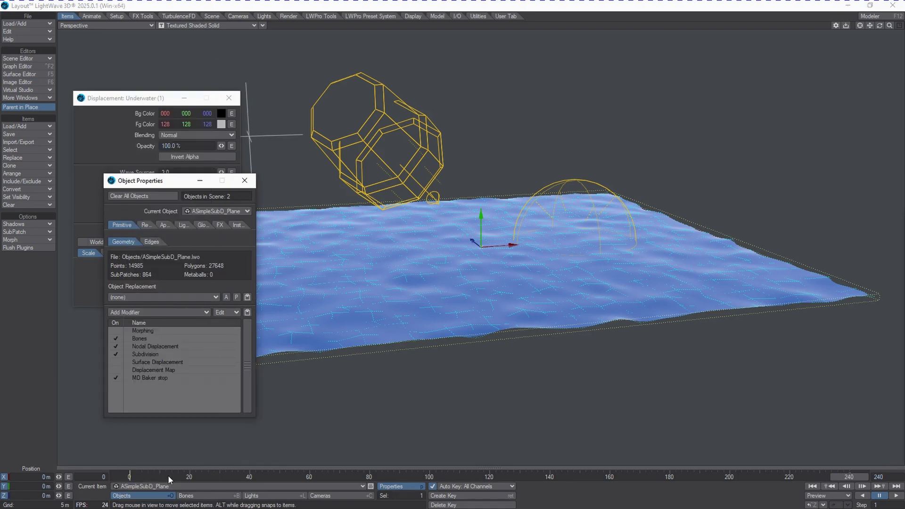
double_click(156, 378)
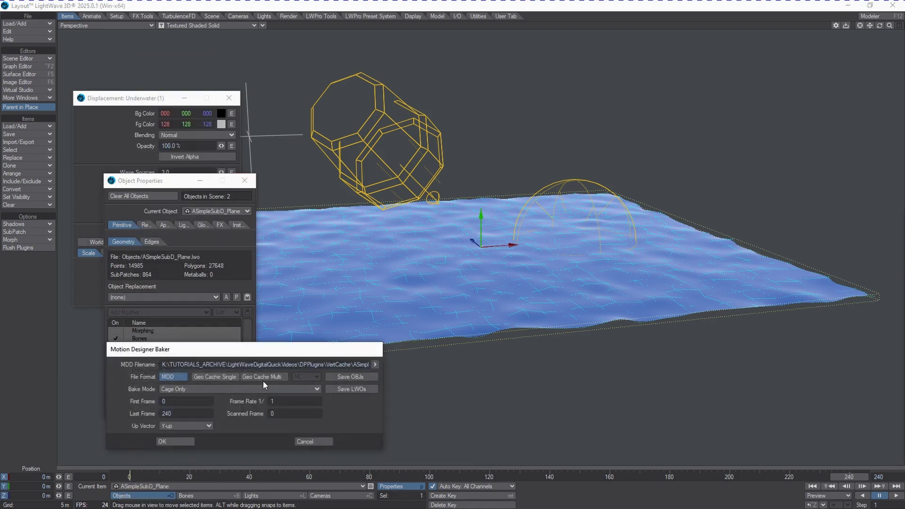
left_click(169, 441)
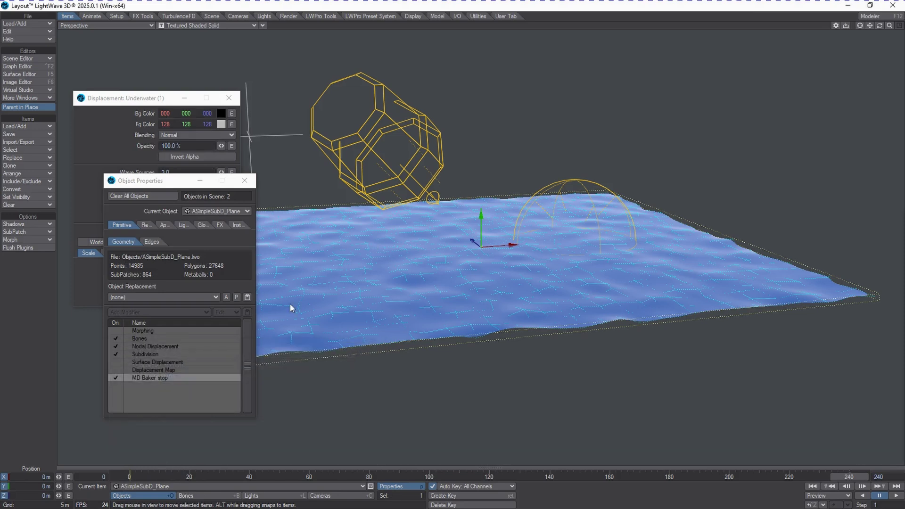
double_click(169, 379)
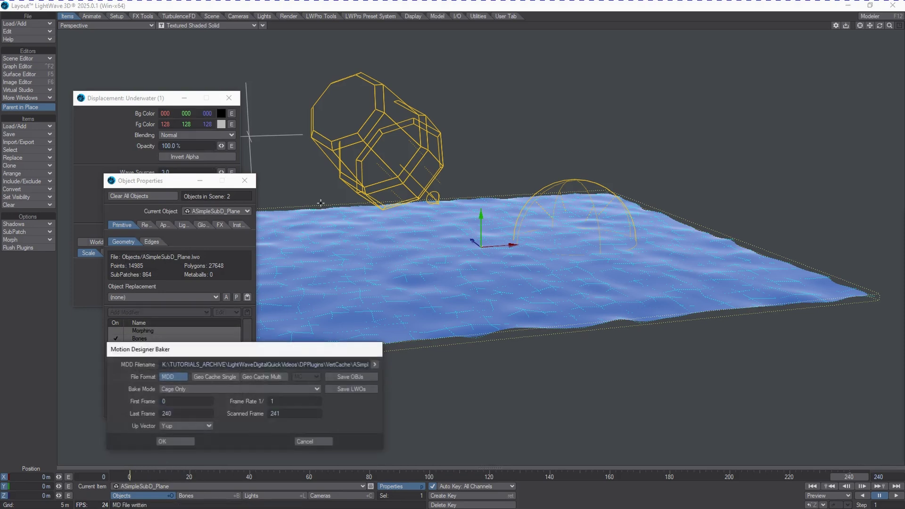
Save the plane's cache as ASimpleSubD_Plane1.mdd, overwriting the existing file, and accept.
left_click(375, 364)
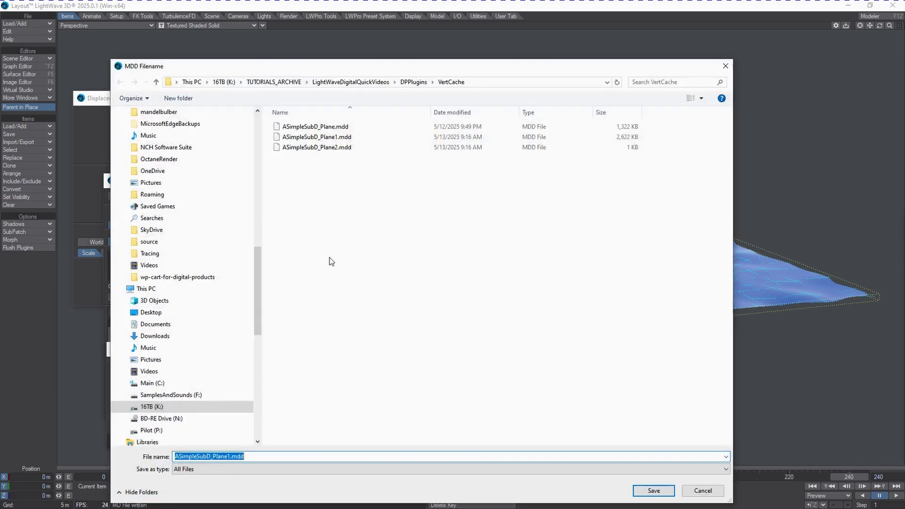
left_click(333, 138)
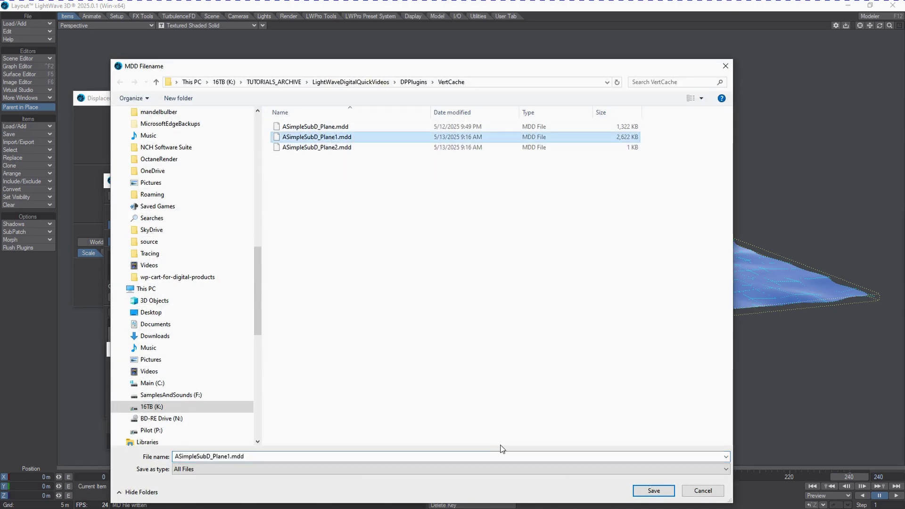
left_click(653, 490)
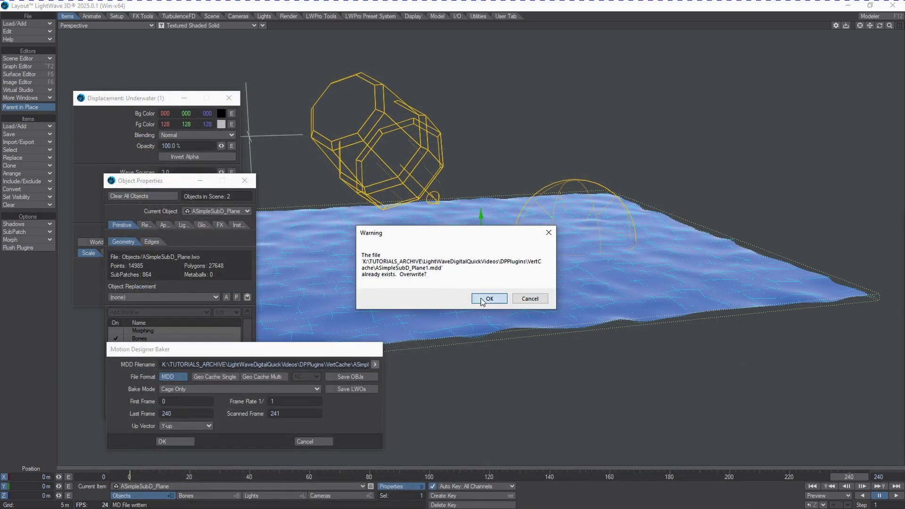
left_click(489, 299)
left_click(166, 442)
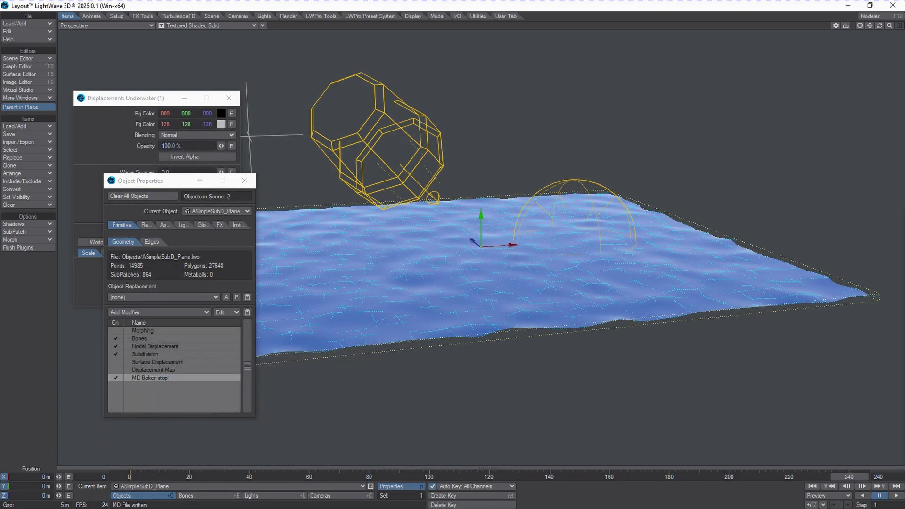
Turn off the plane's baker, add an MDD Cache node below the textures, and open its settings.
double_click(177, 347)
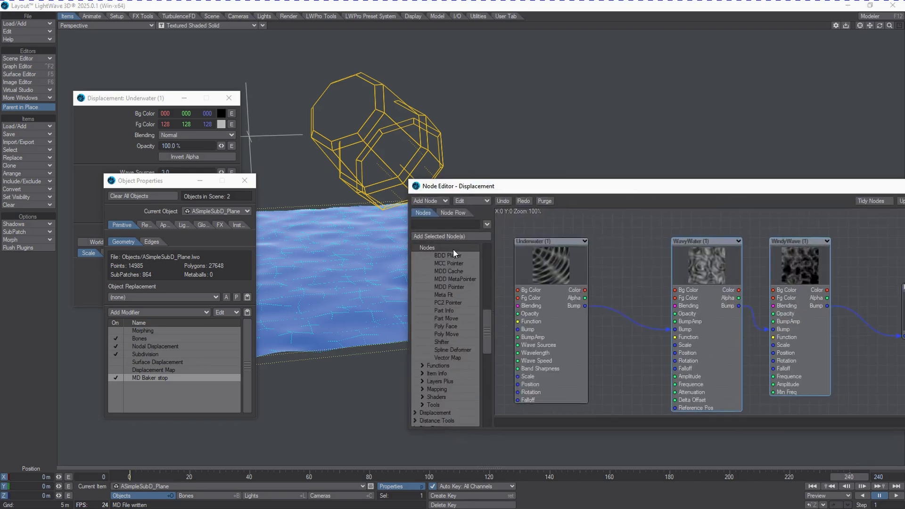
left_click(120, 378)
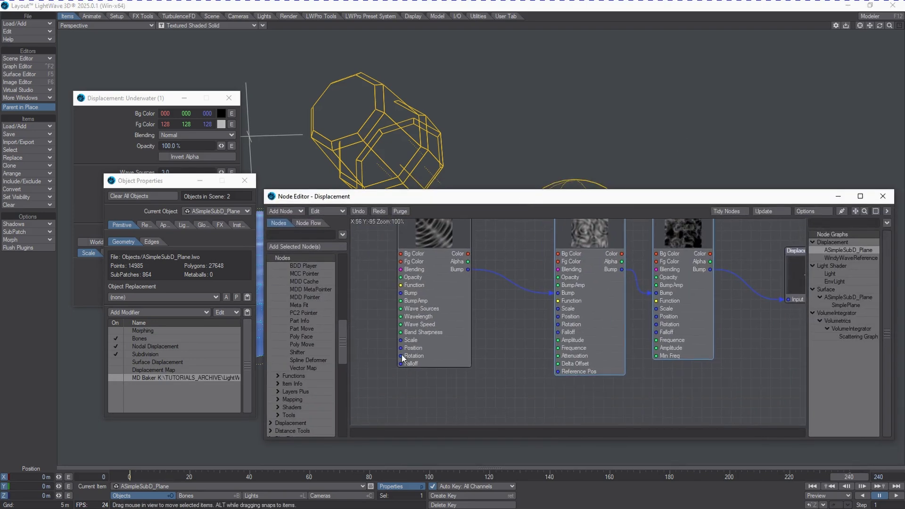
left_click_drag(342, 346, 342, 333)
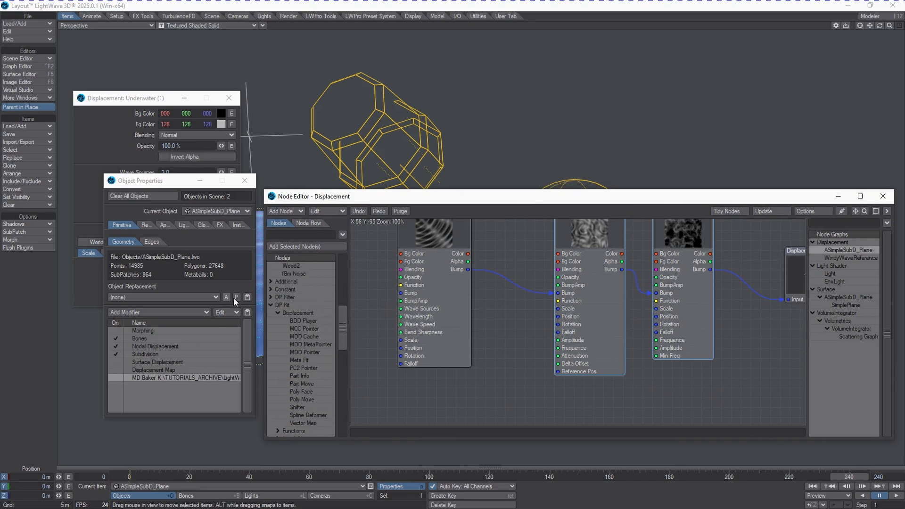
double_click(310, 335)
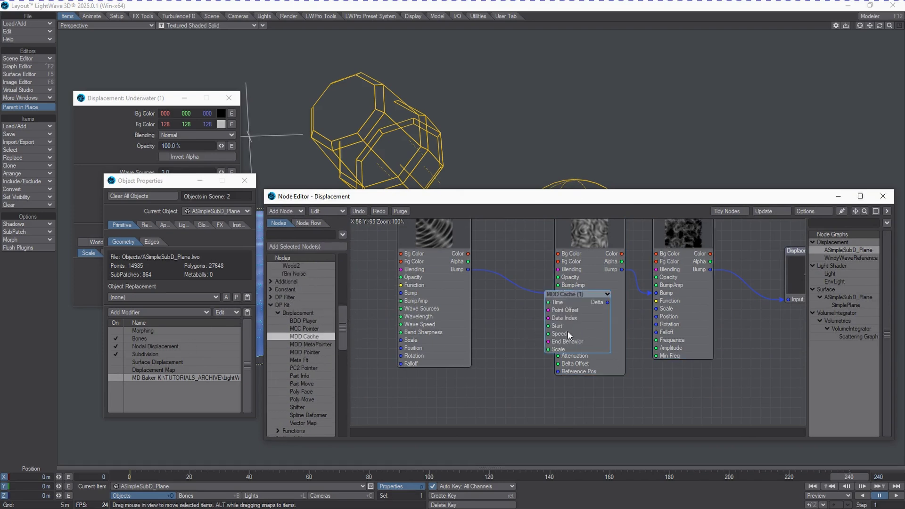
left_click_drag(599, 337, 540, 386)
double_click(543, 383)
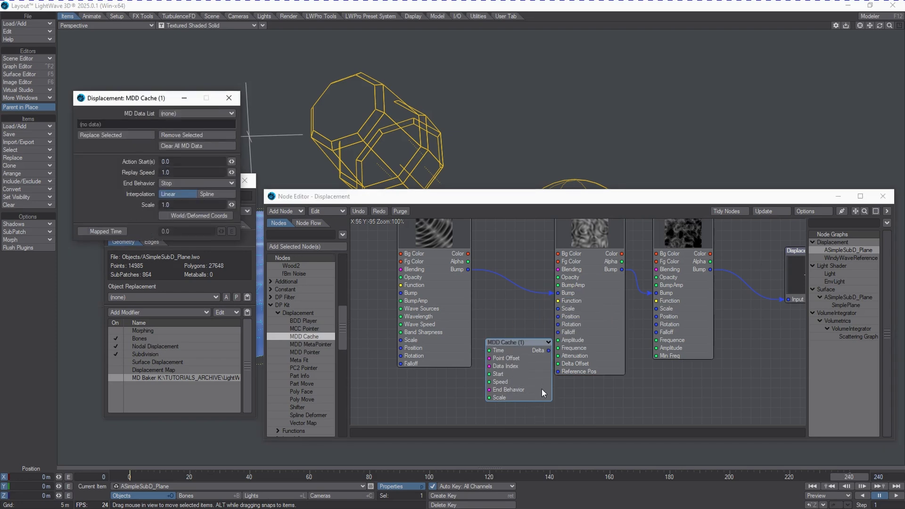
Load ASimpleSubD_Plane1.mdd into the MDD Cache and wire its Delta to the Displacement input.
left_click(181, 113)
left_click(186, 120)
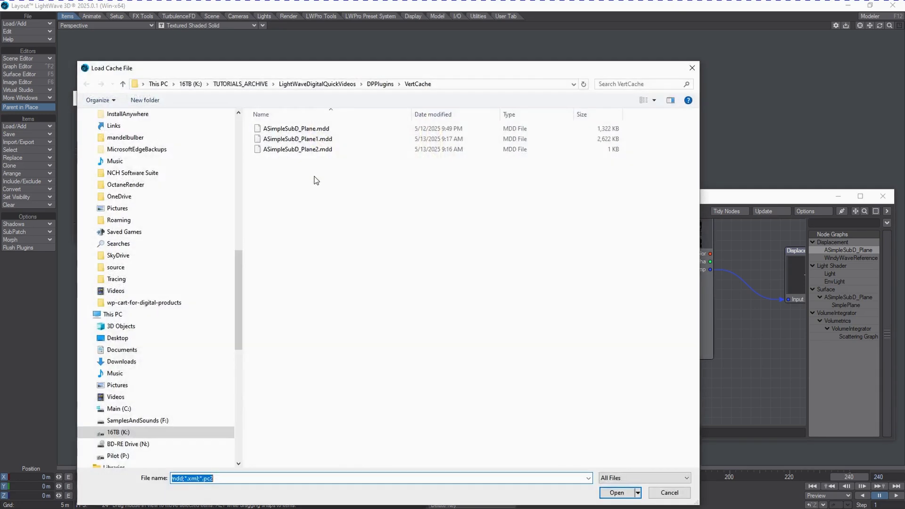
left_click(297, 139)
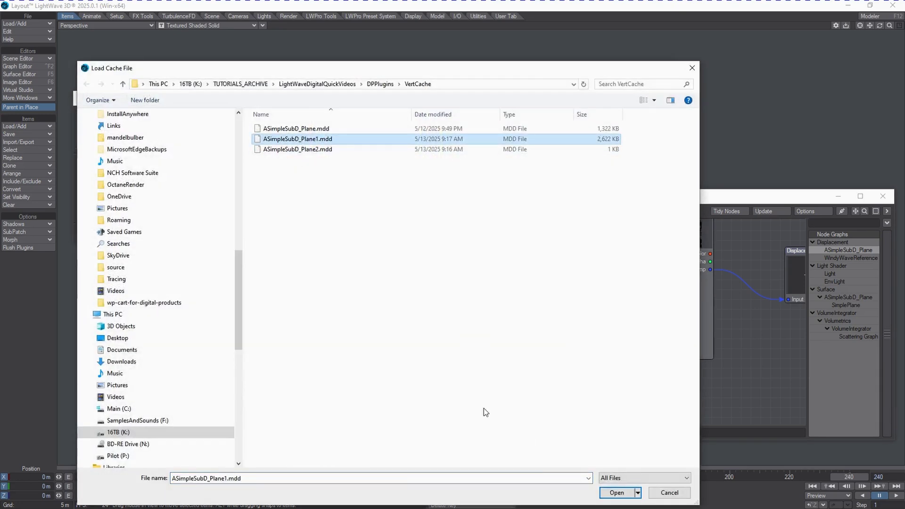
left_click(618, 492)
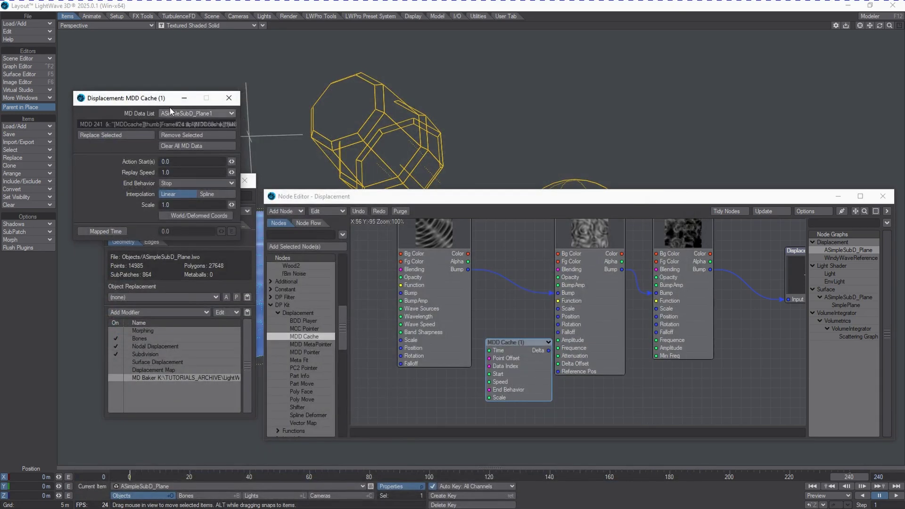
left_click_drag(161, 101, 164, 139)
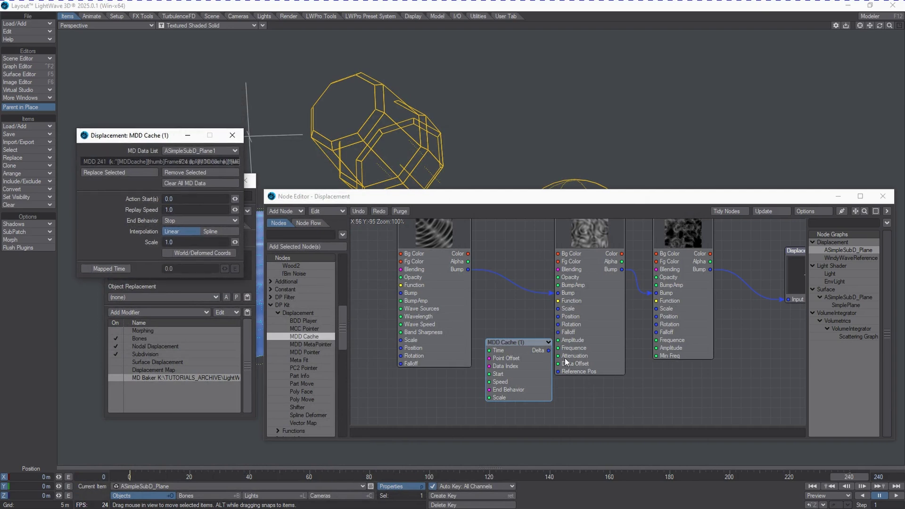
left_click_drag(548, 351, 797, 298)
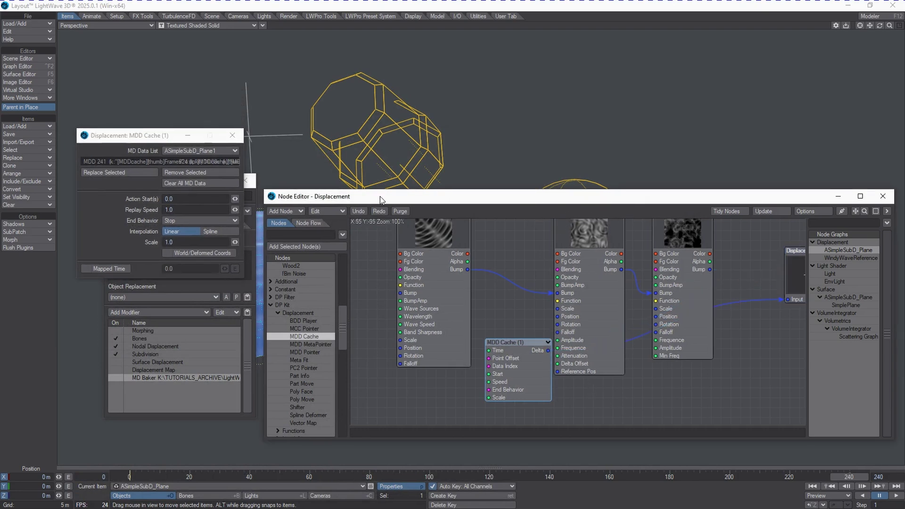
left_click_drag(406, 195, 787, 200)
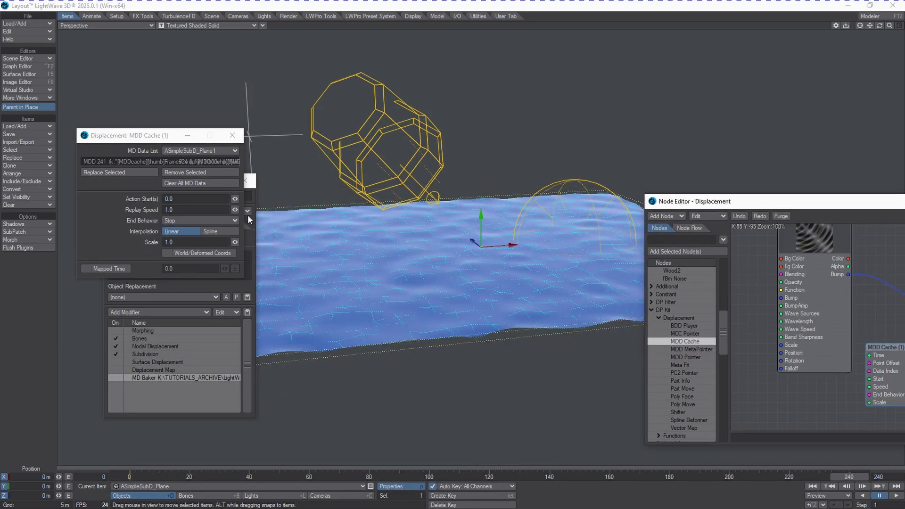
Move the MDD Cache panel aside and close Object Properties.
left_click_drag(123, 137, 137, 43)
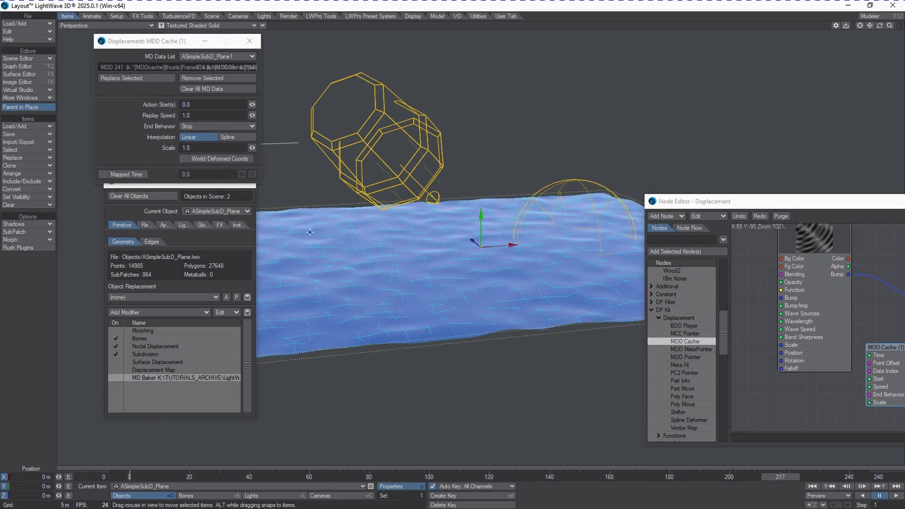
left_click_drag(145, 49, 236, 177)
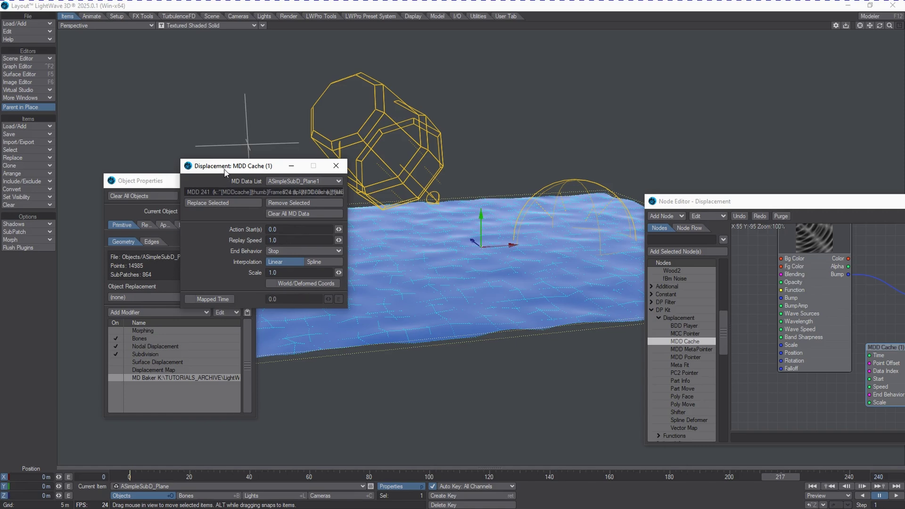
key("p")
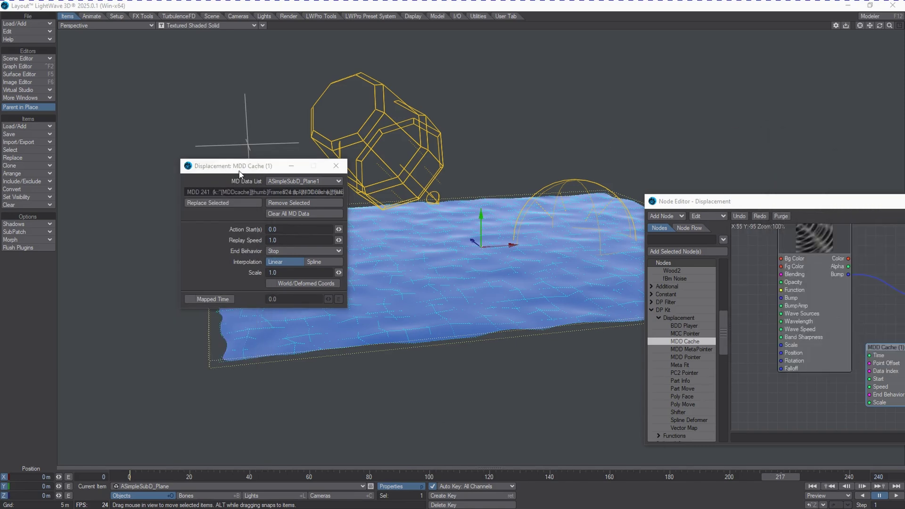
Set the MDD Cache Replay Speed to 0.5 and tidy the node graph.
left_click_drag(240, 166, 96, 98)
left_click(142, 174)
type("-1")
key("Tab")
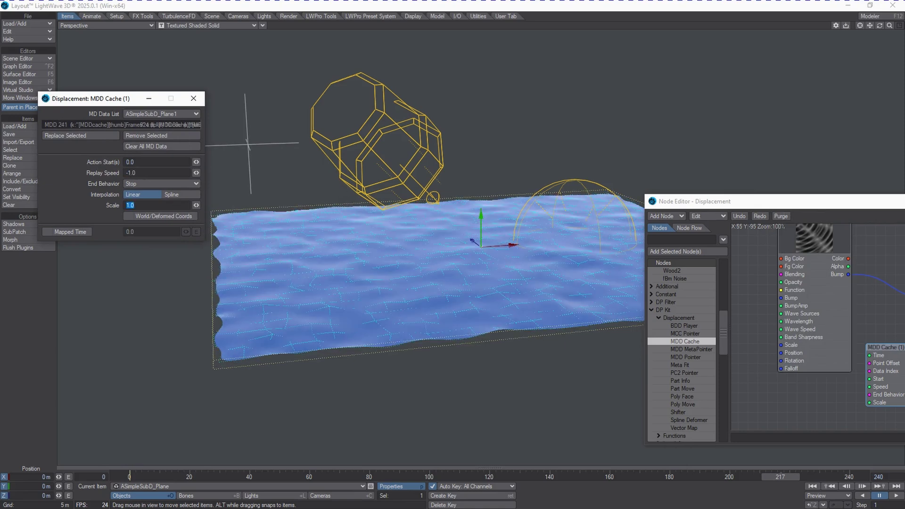
left_click(137, 173)
type("0.5")
key("Tab")
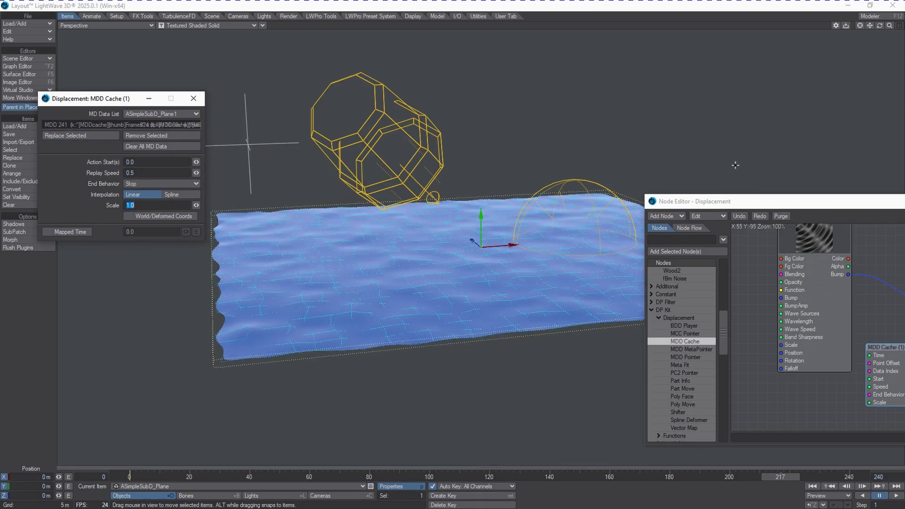
left_click_drag(755, 202, 323, 193)
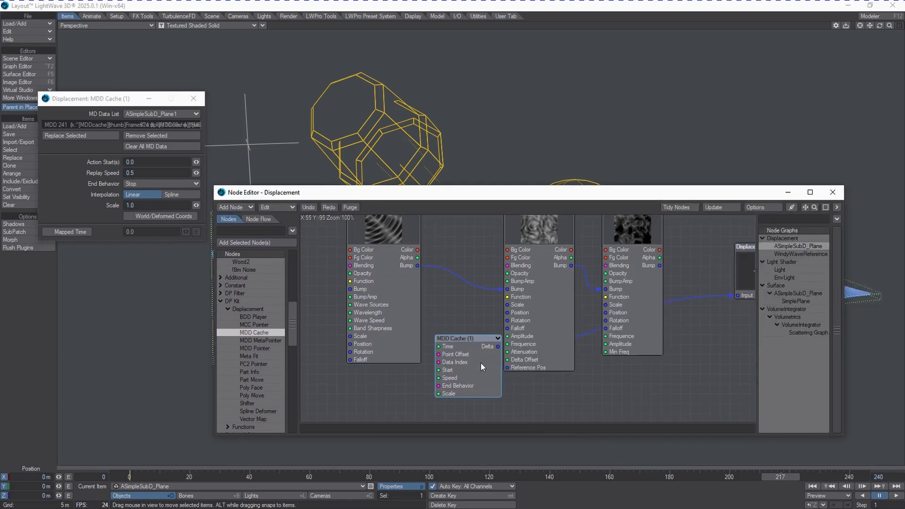
left_click_drag(482, 363, 459, 395)
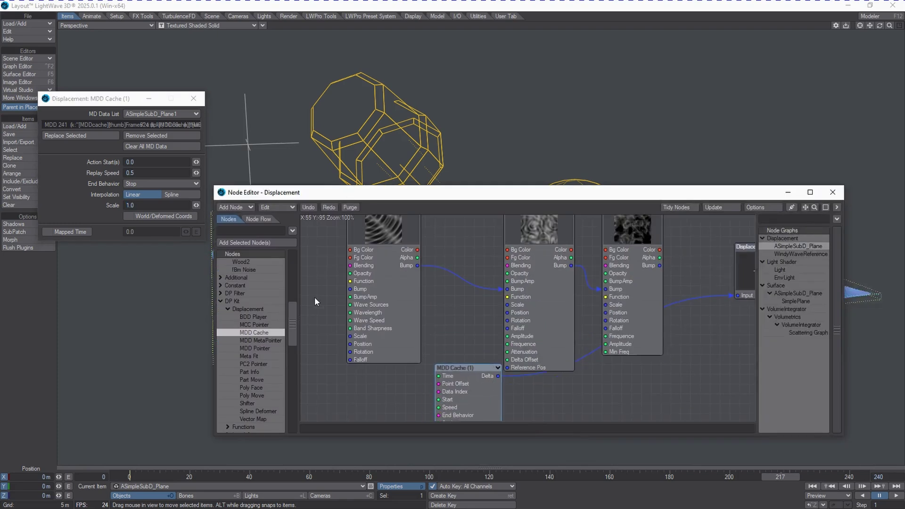
Search the Nodes list for 'sc' and add a Scalar node to the graph.
left_click_drag(296, 325, 290, 257)
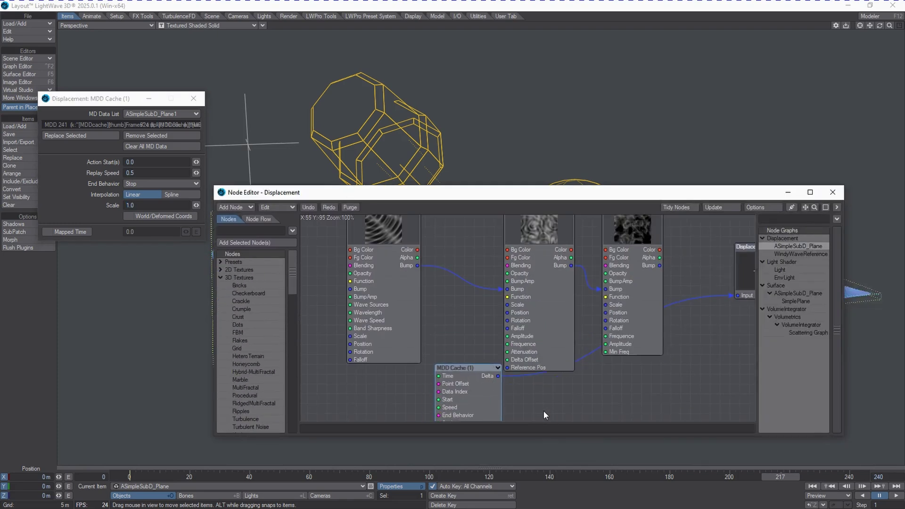
left_click_drag(404, 329, 394, 290)
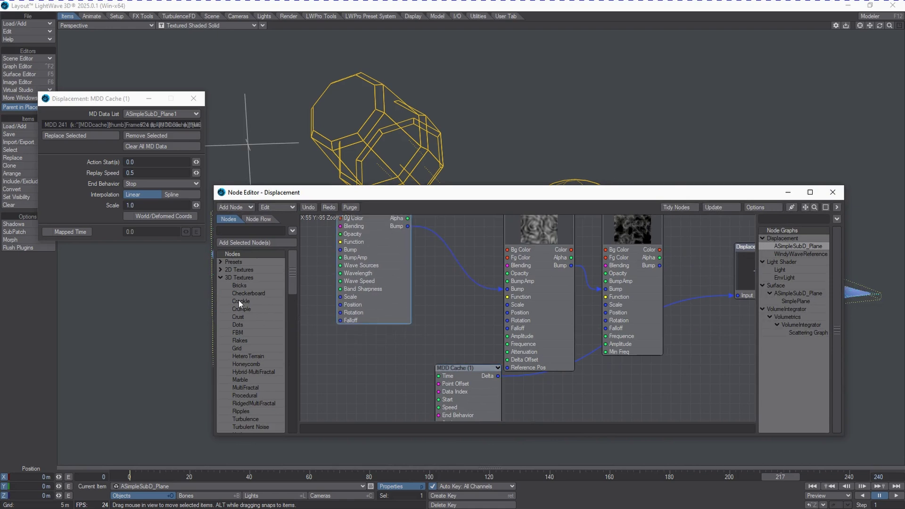
left_click(220, 278)
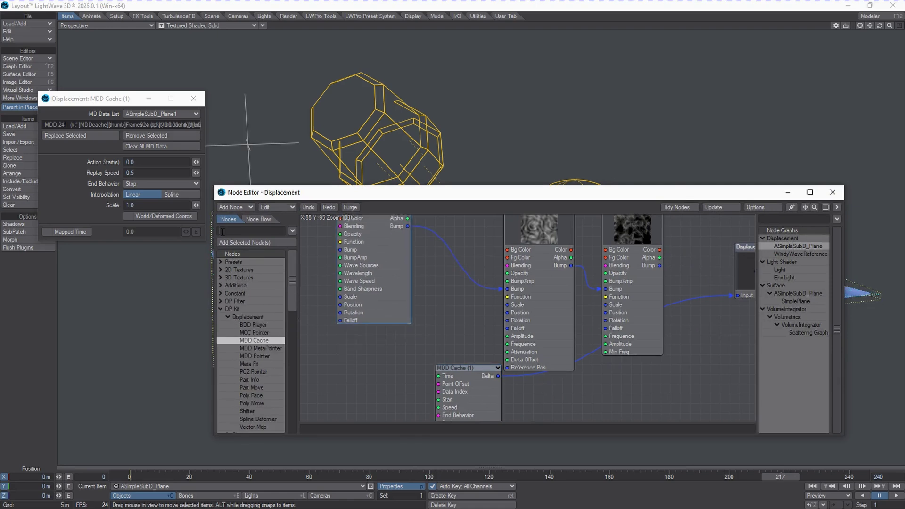
left_click(223, 231)
type("sc")
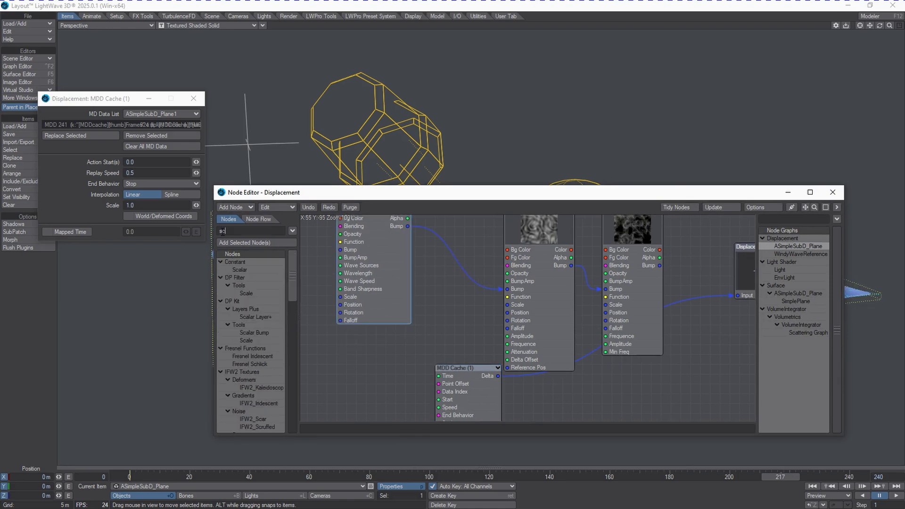
double_click(251, 274)
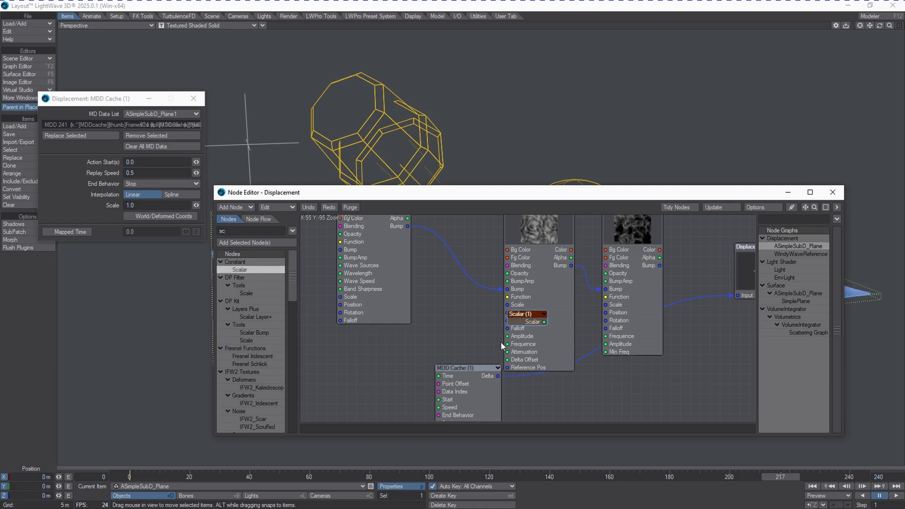
Place the Scalar node, open its settings and wire its output to the MDD Cache Time input.
left_click_drag(523, 320, 401, 364)
double_click(400, 364)
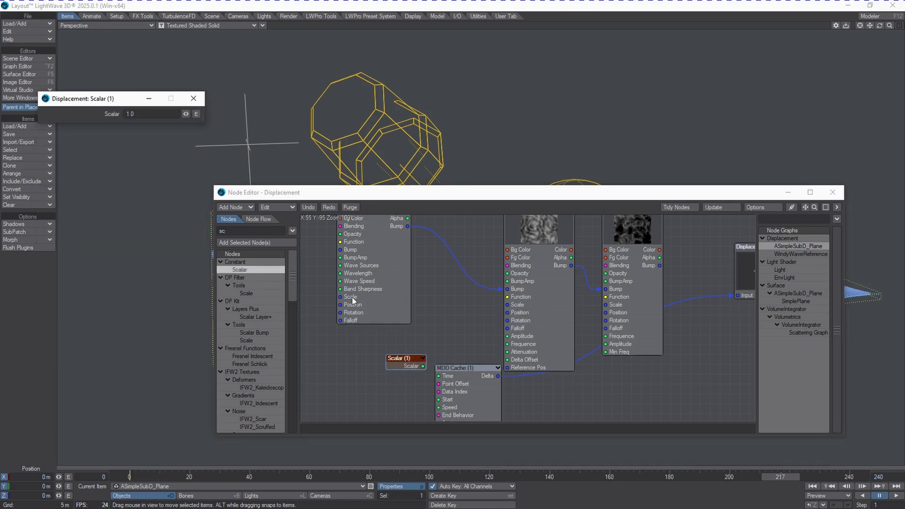
left_click_drag(112, 99, 165, 318)
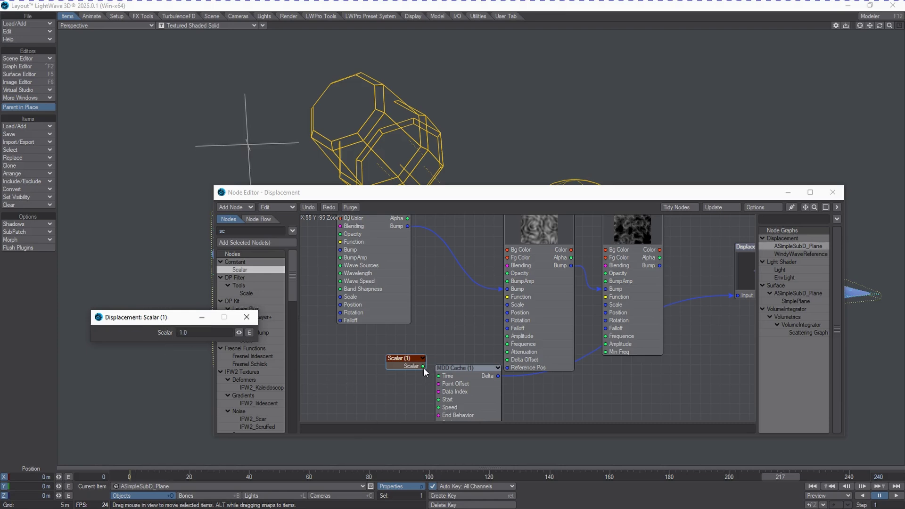
left_click_drag(422, 367, 323, 377)
left_click_drag(190, 319, 154, 354)
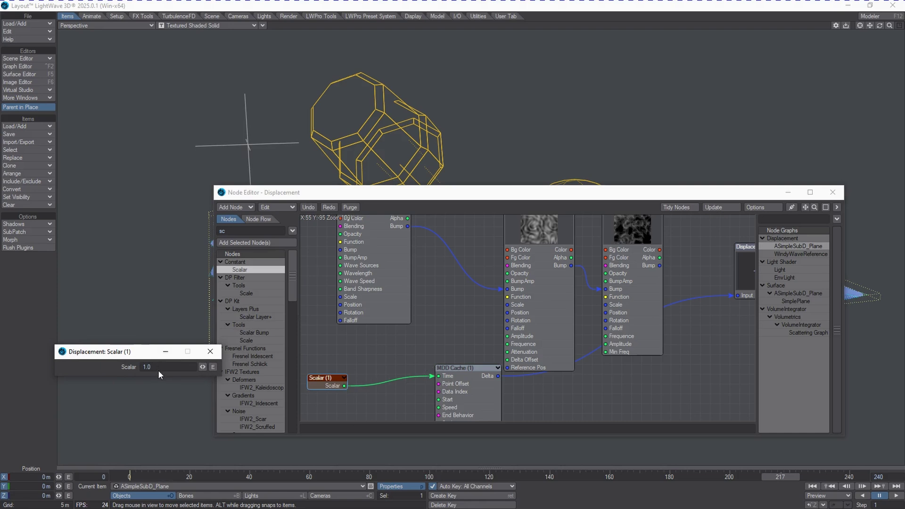
Give the Scalar value an envelope with its frame 0 key set to 0.
left_click(213, 367)
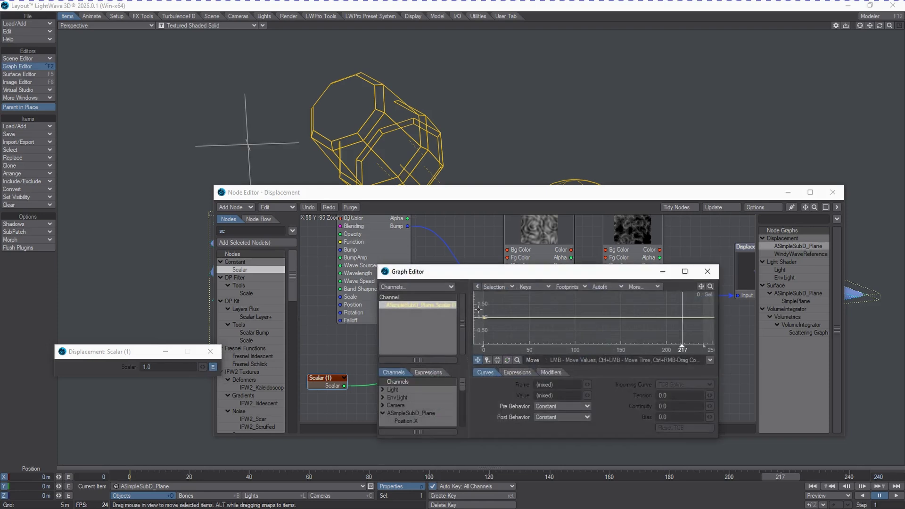
left_click_drag(478, 307, 499, 347)
left_click(551, 396)
type("0")
key("Return")
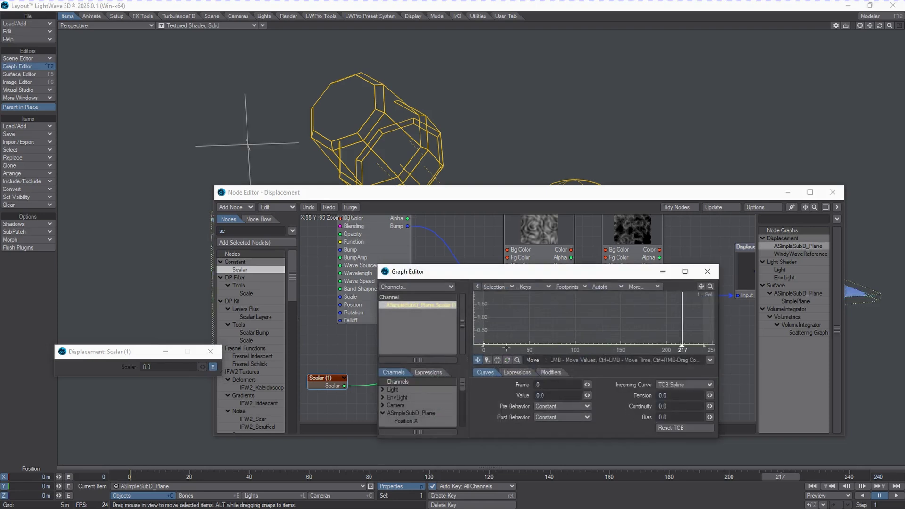
Add envelope keys at frame 120 (0) and later (1.0), with Tension 1.0.
key("Return")
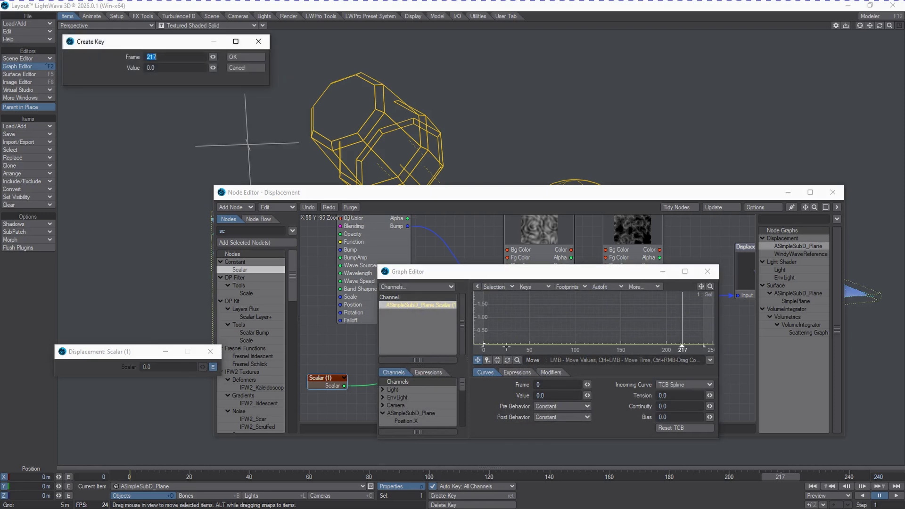
type("120")
key("Tab")
key("Return")
key("Return")
type("13")
key("Tab")
type("1")
key("Return")
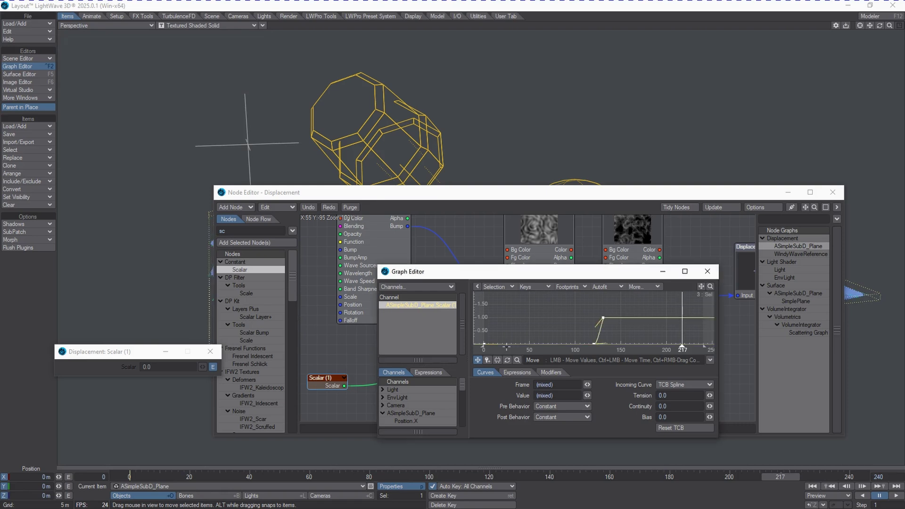
left_click(710, 288)
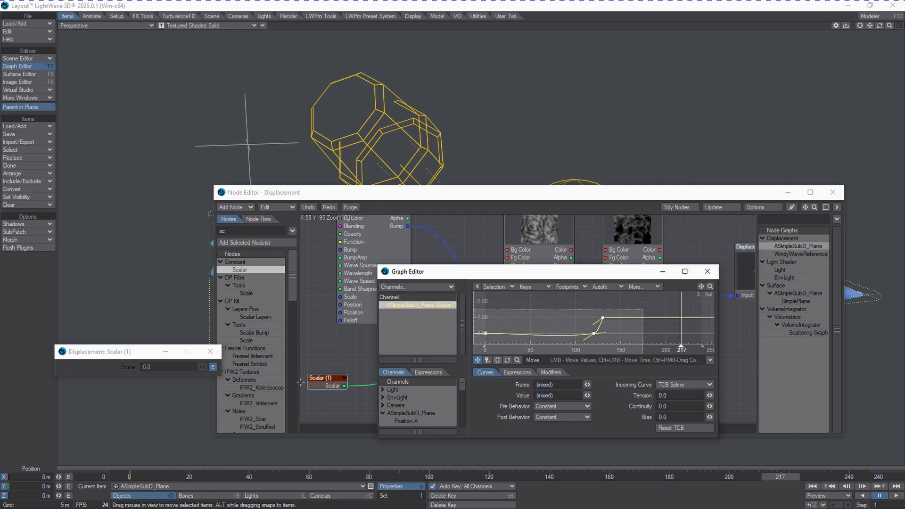
left_click_drag(711, 396, 734, 400)
Close the Scalar settings panel and play the animation to preview the waves.
left_click(833, 193)
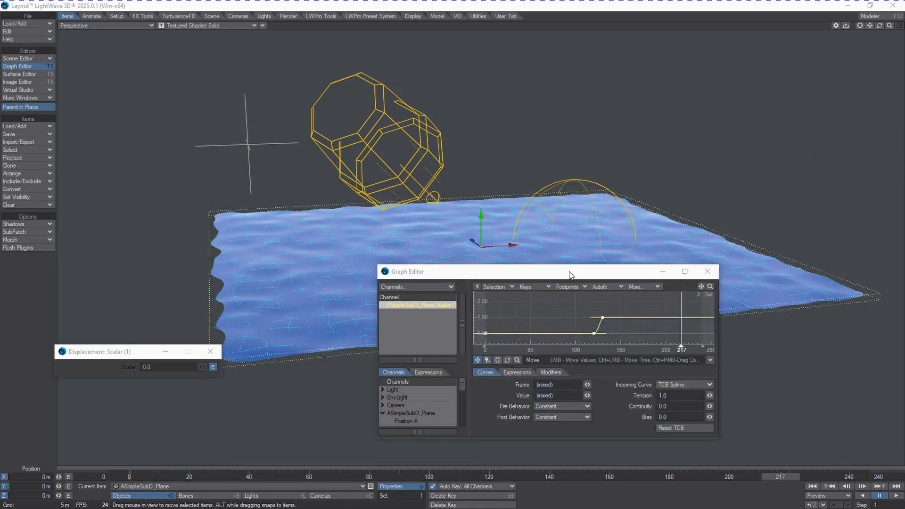
left_click_drag(571, 281, 606, 296)
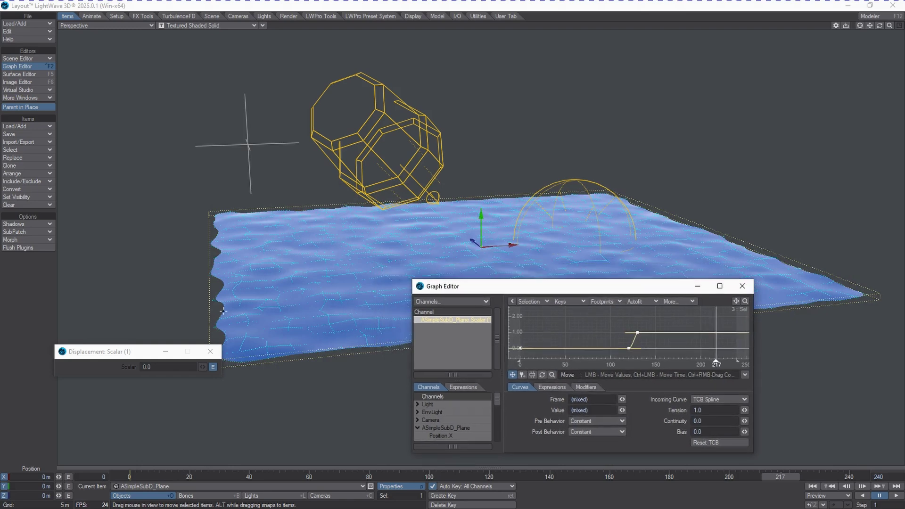
left_click(216, 357)
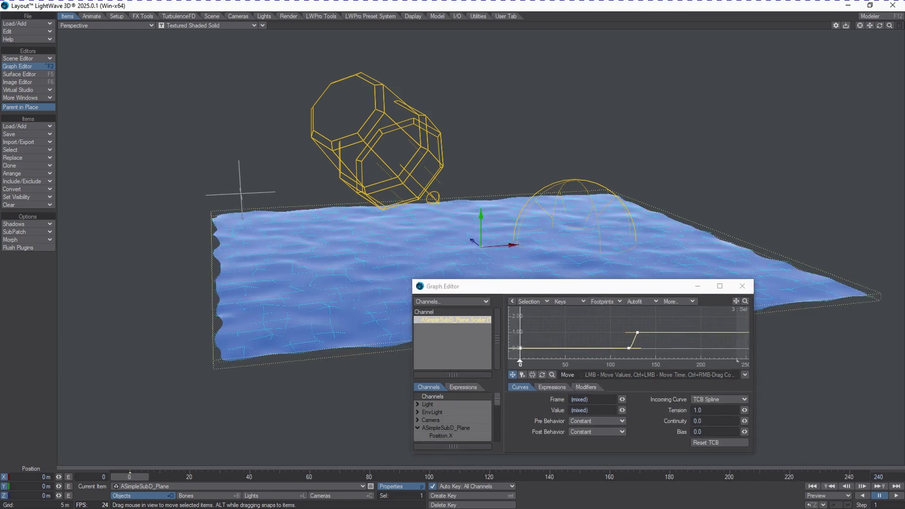
left_click(896, 496)
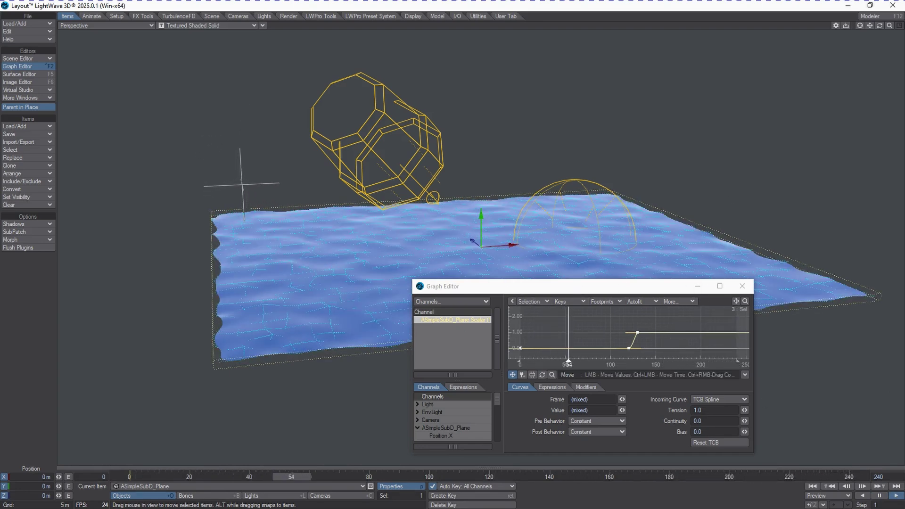
Open the MDD Cache node's settings, stop at frame 88, and show the plane's Object Properties on the left.
key("alt+Tab")
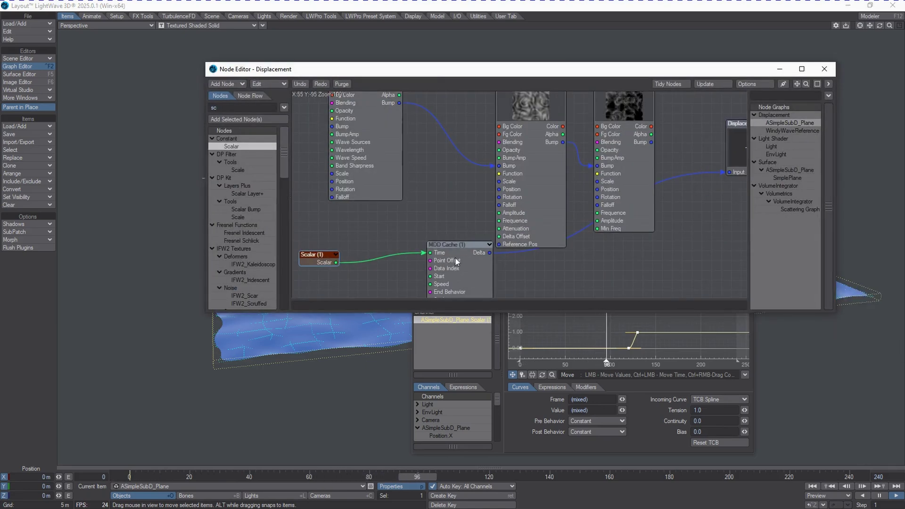
double_click(448, 245)
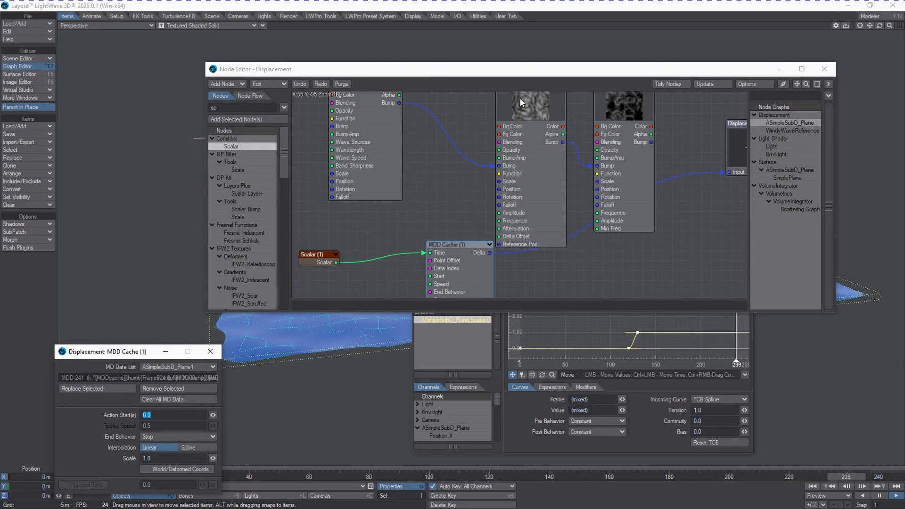
left_click_drag(472, 68, 493, 32)
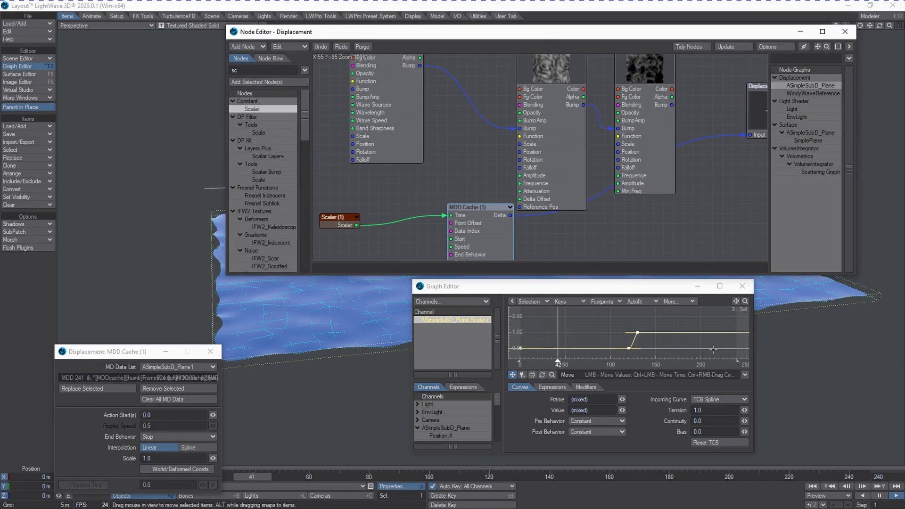
left_click(330, 415)
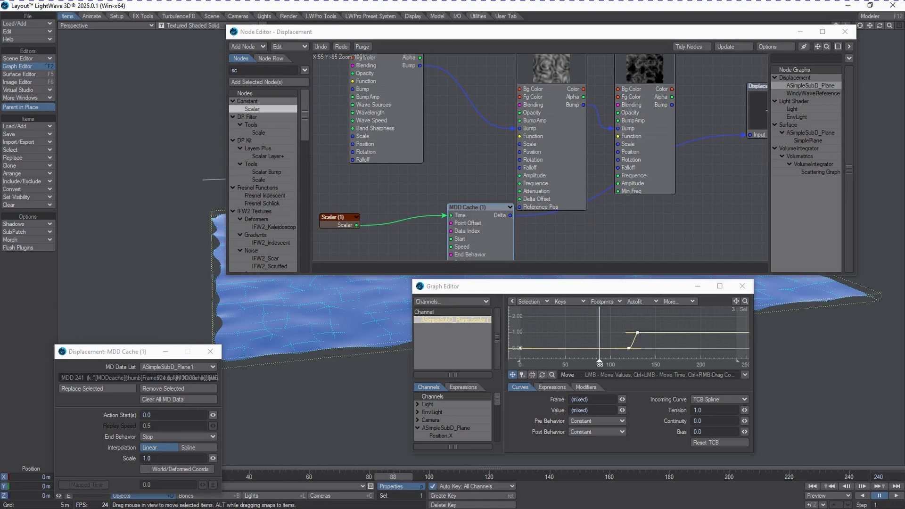
key("p")
left_click_drag(713, 402, 72, 327)
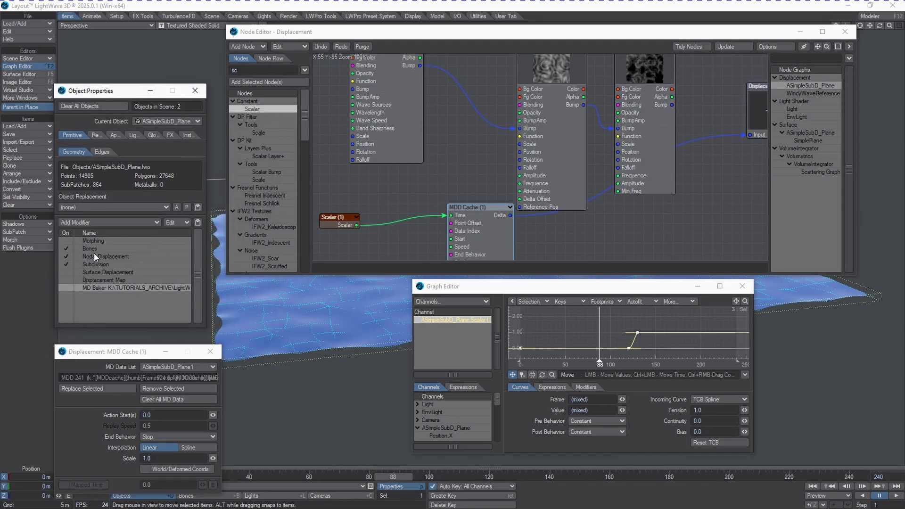
Add a Metamorphic deformer to ASimpleSubD_Plane's modifier list.
left_click(87, 301)
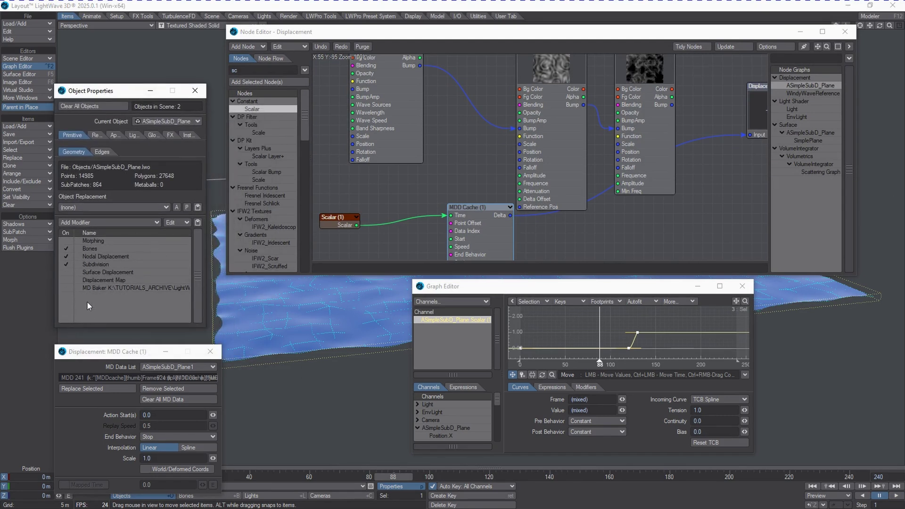
left_click(109, 220)
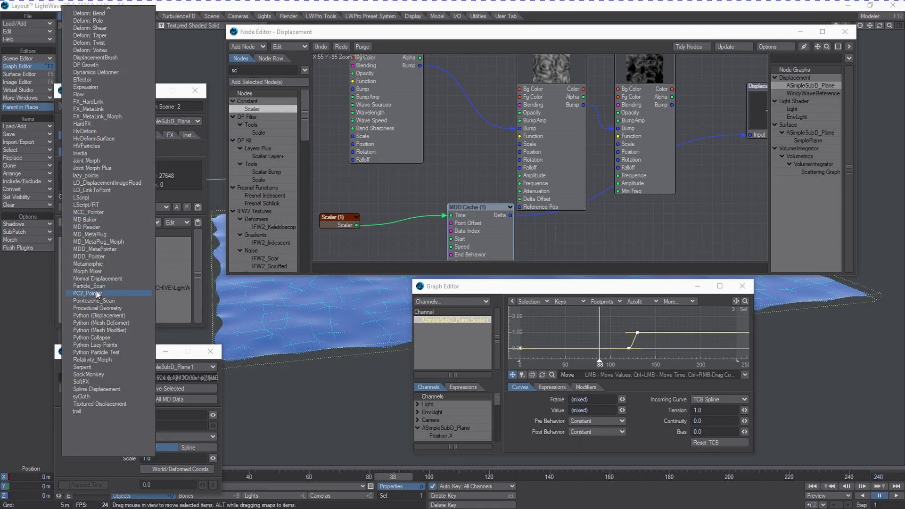
left_click(91, 308)
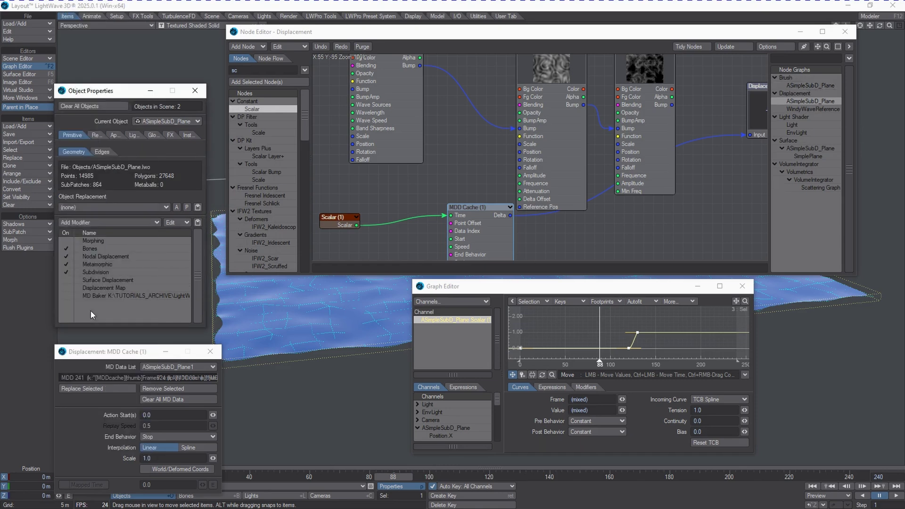
Open the Metamorphic deformer's settings panel, showing zero sculpt keys.
left_click(85, 272)
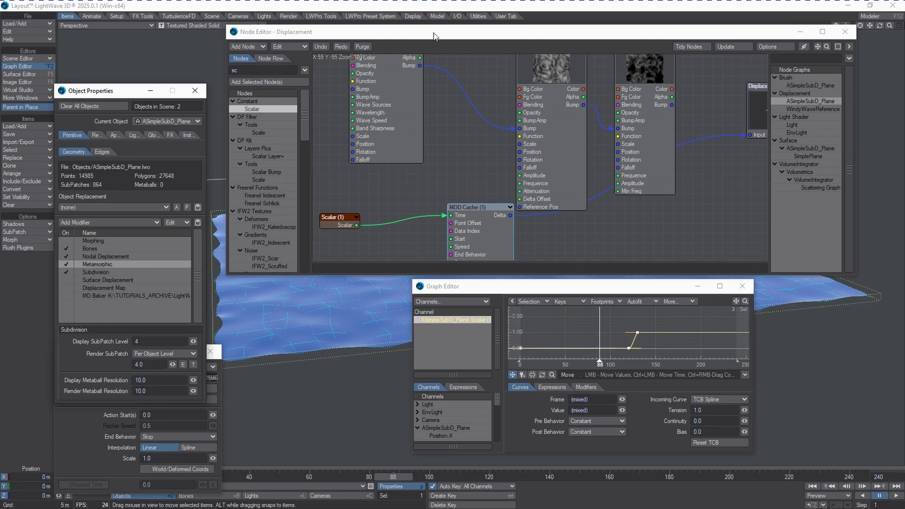
left_click_drag(429, 32, 901, 71)
double_click(107, 264)
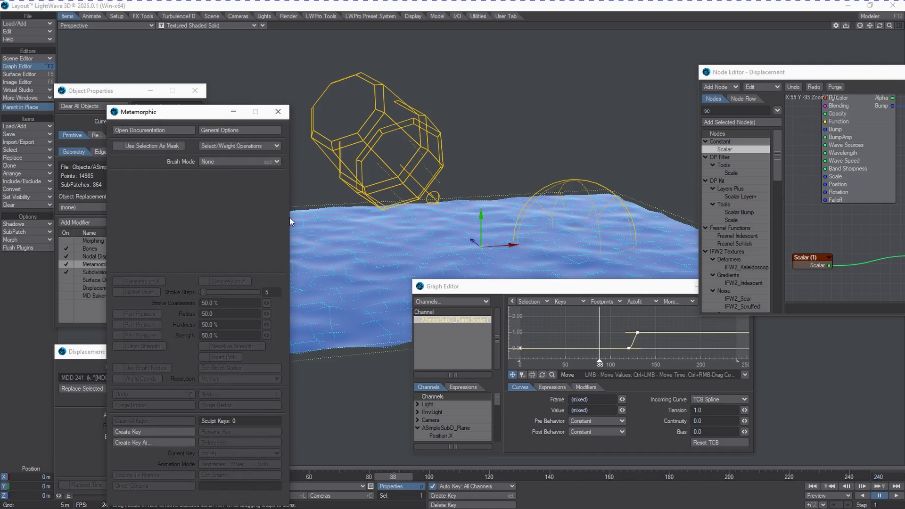
Set the Metamorphic Brush Mode to Transform > Move.
left_click_drag(155, 111, 321, 112)
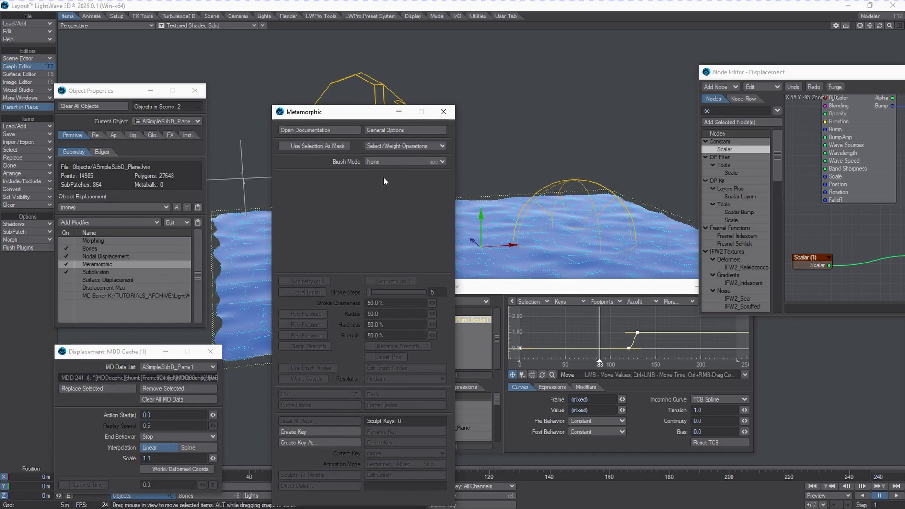
left_click(388, 163)
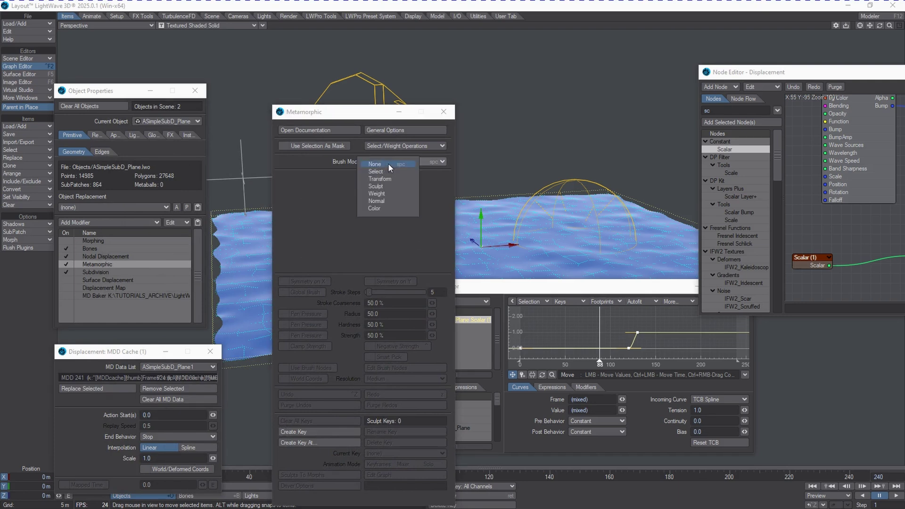
left_click(363, 179)
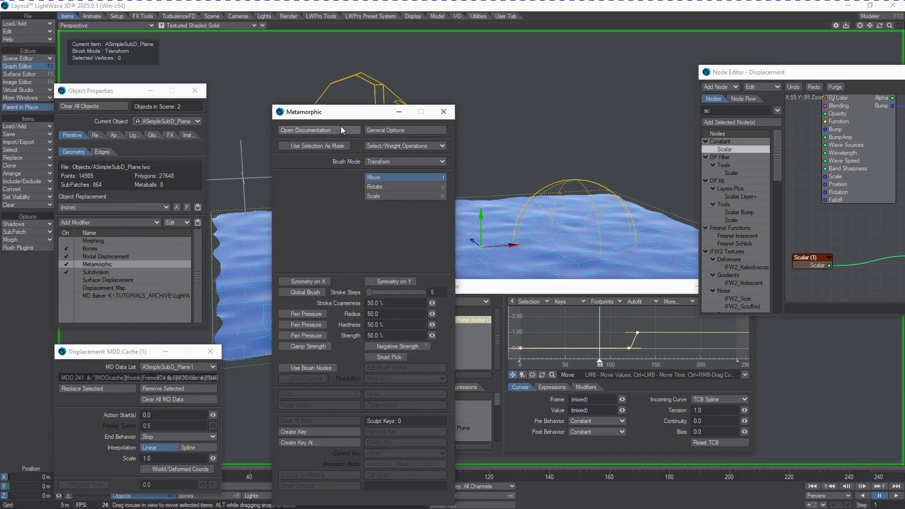
Pull a spike up from the plane under the octagonal object, then play it back.
left_click_drag(411, 120, 831, 123)
mouse_move(414, 228)
left_mouse_down()
mouse_move(409, 243)
mouse_move(432, 156)
mouse_move(377, 221)
left_mouse_up()
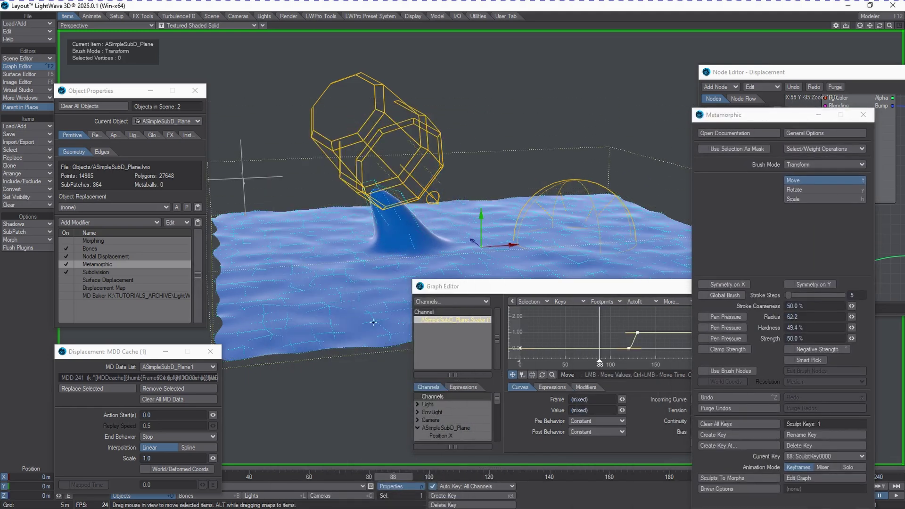
key("space")
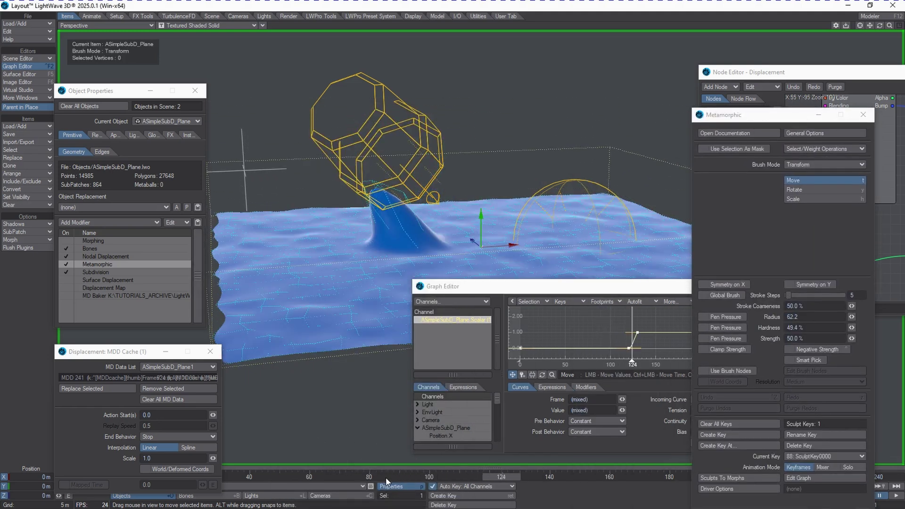
left_click(375, 476)
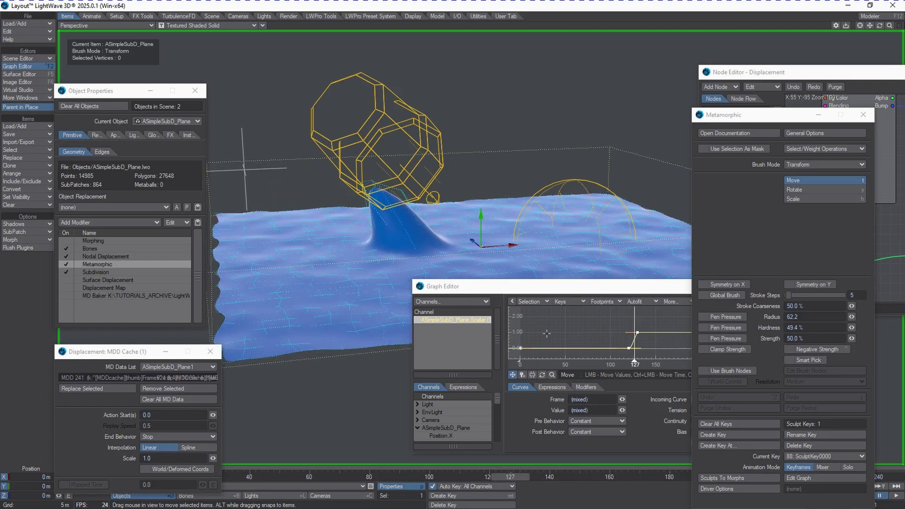
Set the frame-130 key's Post Behavior and Incoming Curve to Linear, then play the animation.
left_click(626, 332)
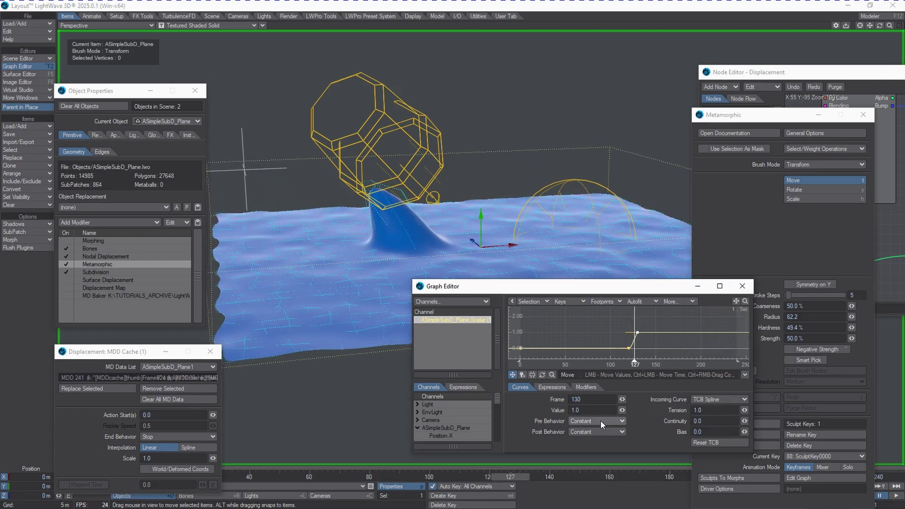
left_click(610, 434)
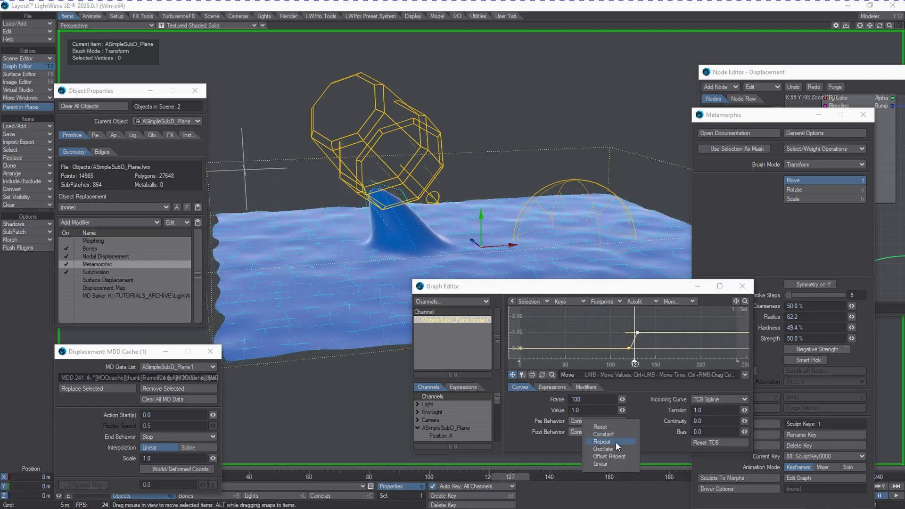
left_click(619, 462)
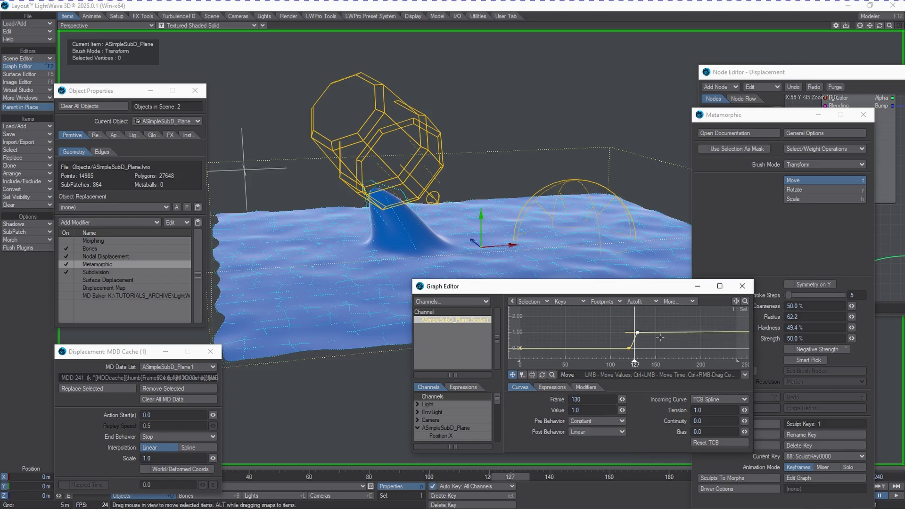
left_click(731, 400)
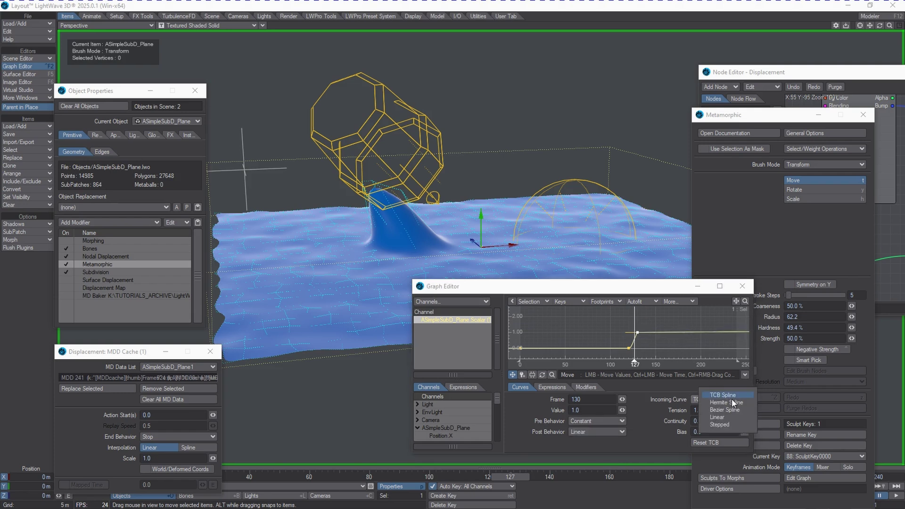
left_click(729, 417)
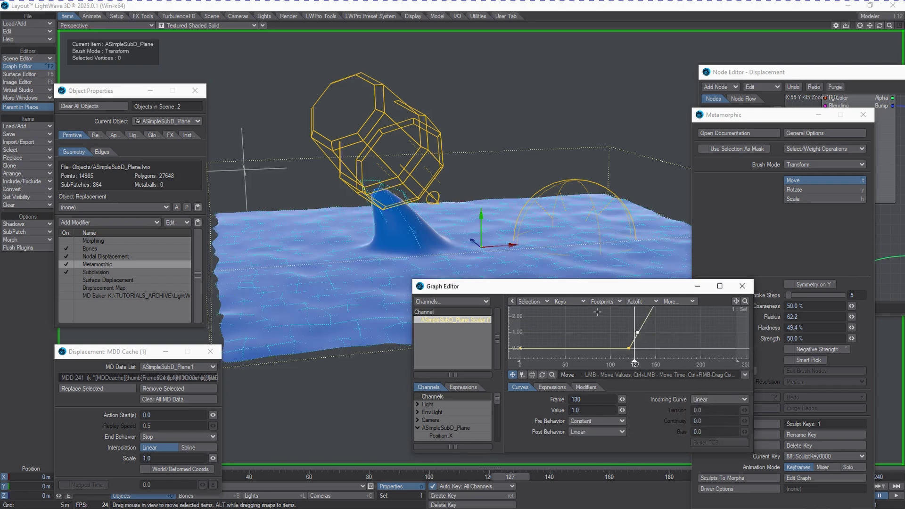
left_click(517, 475)
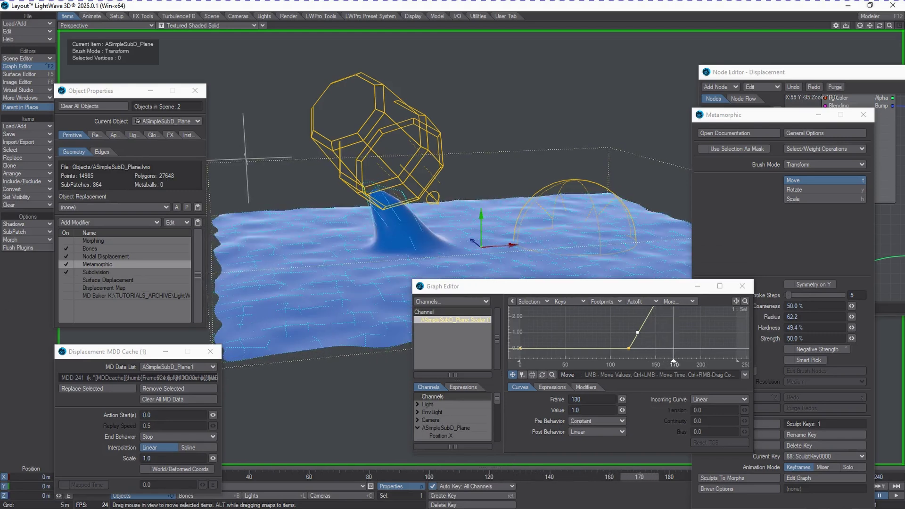
Enlarge the Node Editor over the viewport to show the top nodes.
left_click_drag(735, 73, 358, 30)
left_click_drag(300, 141, 124, 141)
left_click_drag(448, 276, 449, 372)
left_click_drag(432, 246, 447, 304, "alt")
Move the two texture nodes up-left and the Scalar and MDD Cache nodes down-right.
left_click_drag(405, 58, 539, 134)
left_click_drag(539, 135, 519, 86)
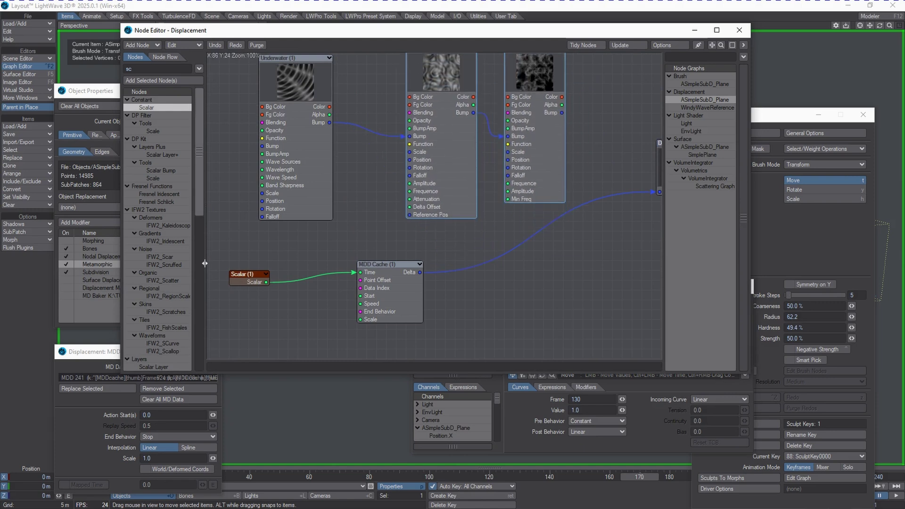
left_click_drag(213, 262, 427, 329)
left_click_drag(383, 296, 463, 324)
left_click_drag(520, 261, 389, 236, "alt")
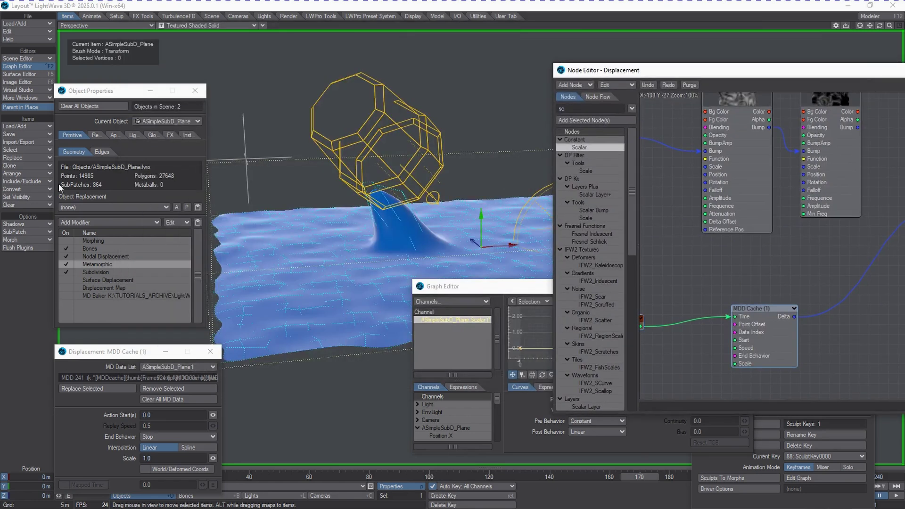
left_click(638, 473)
mouse_move(638, 472)
left_mouse_down()
mouse_move(623, 474)
mouse_move(640, 472)
left_mouse_up()
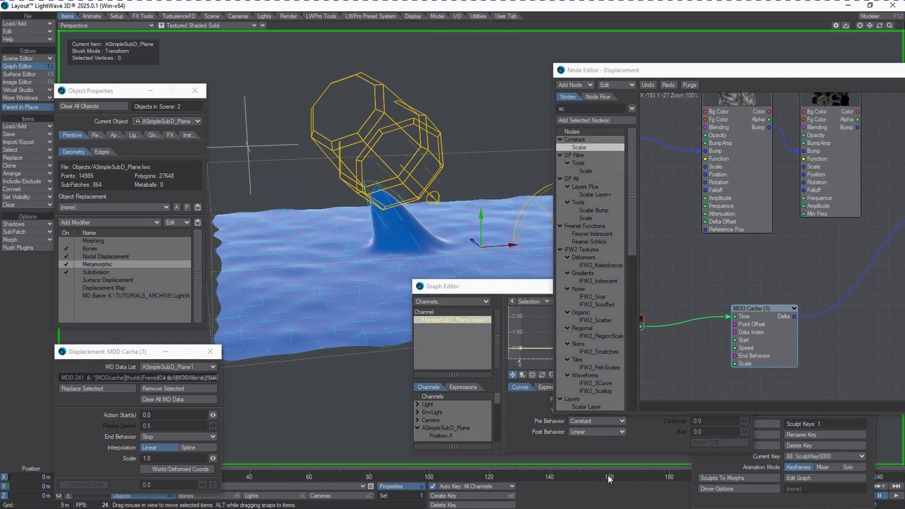
left_click(639, 475)
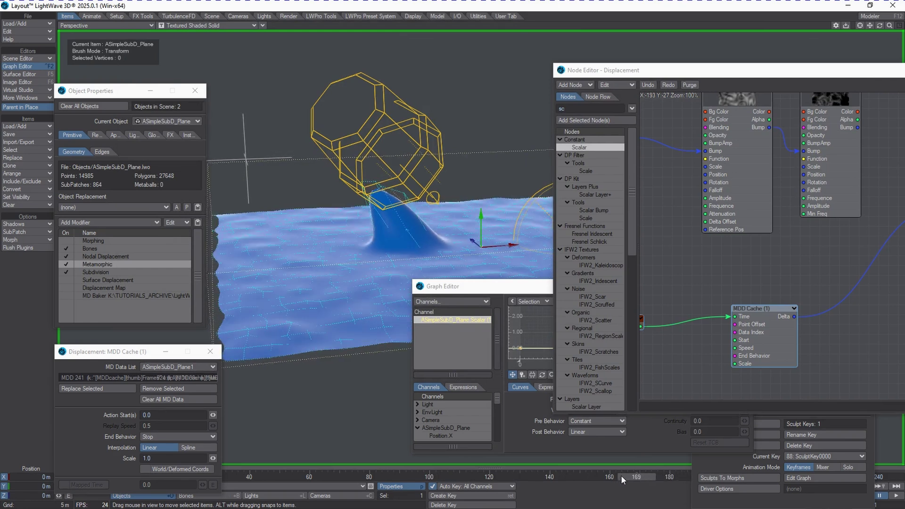
left_click_drag(621, 475, 621, 477)
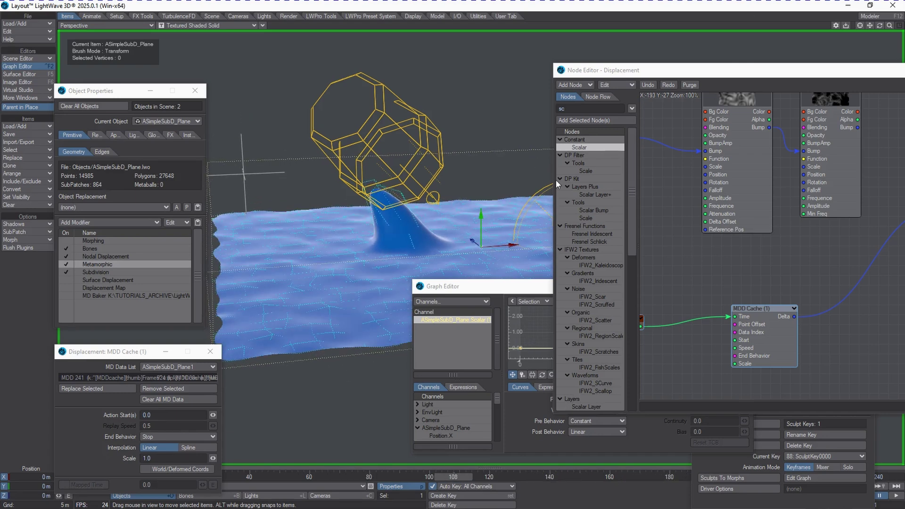
left_click_drag(658, 78, 637, 117)
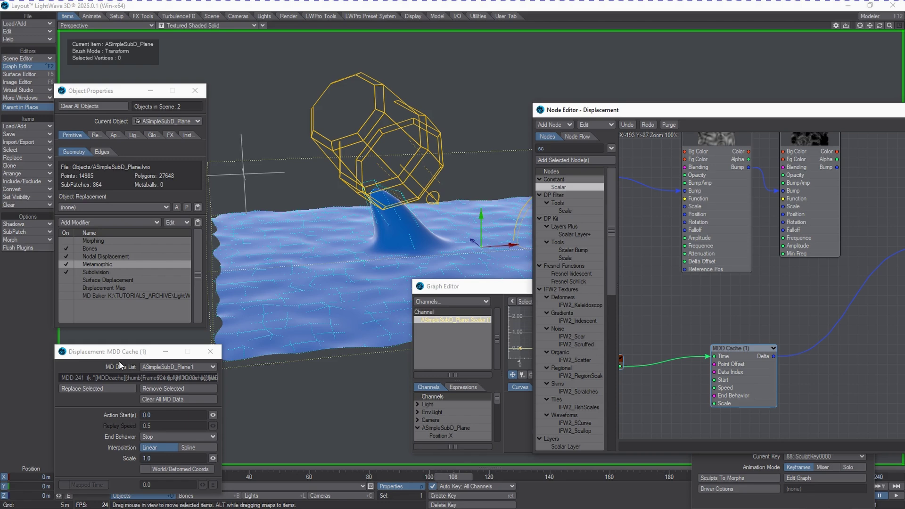
left_click_drag(120, 365, 99, 344)
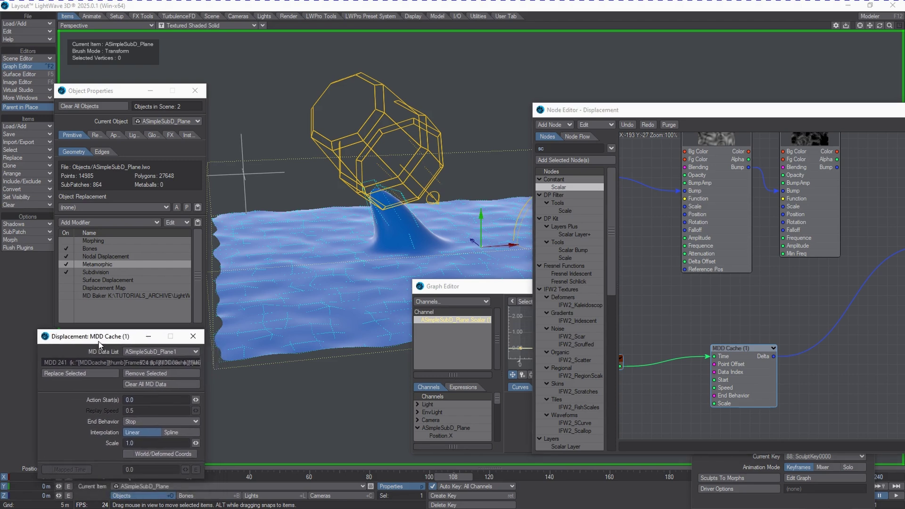
left_click_drag(99, 345, 78, 340)
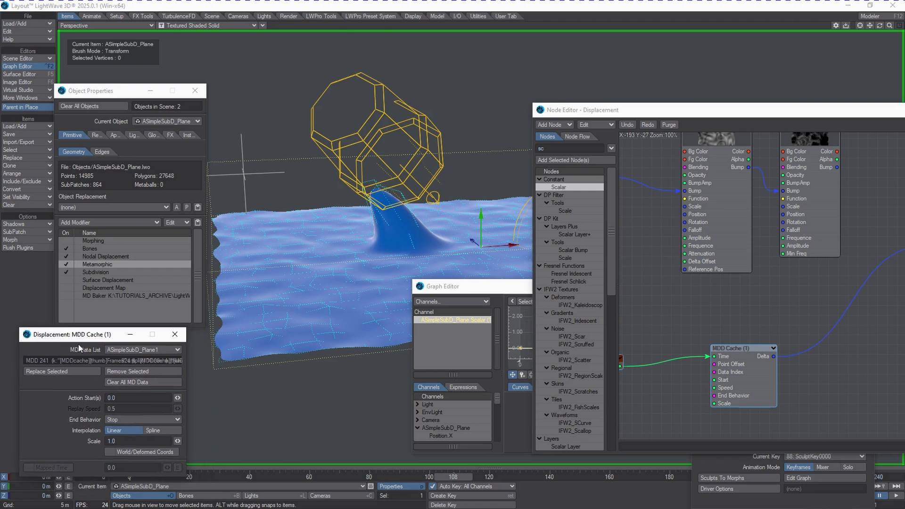